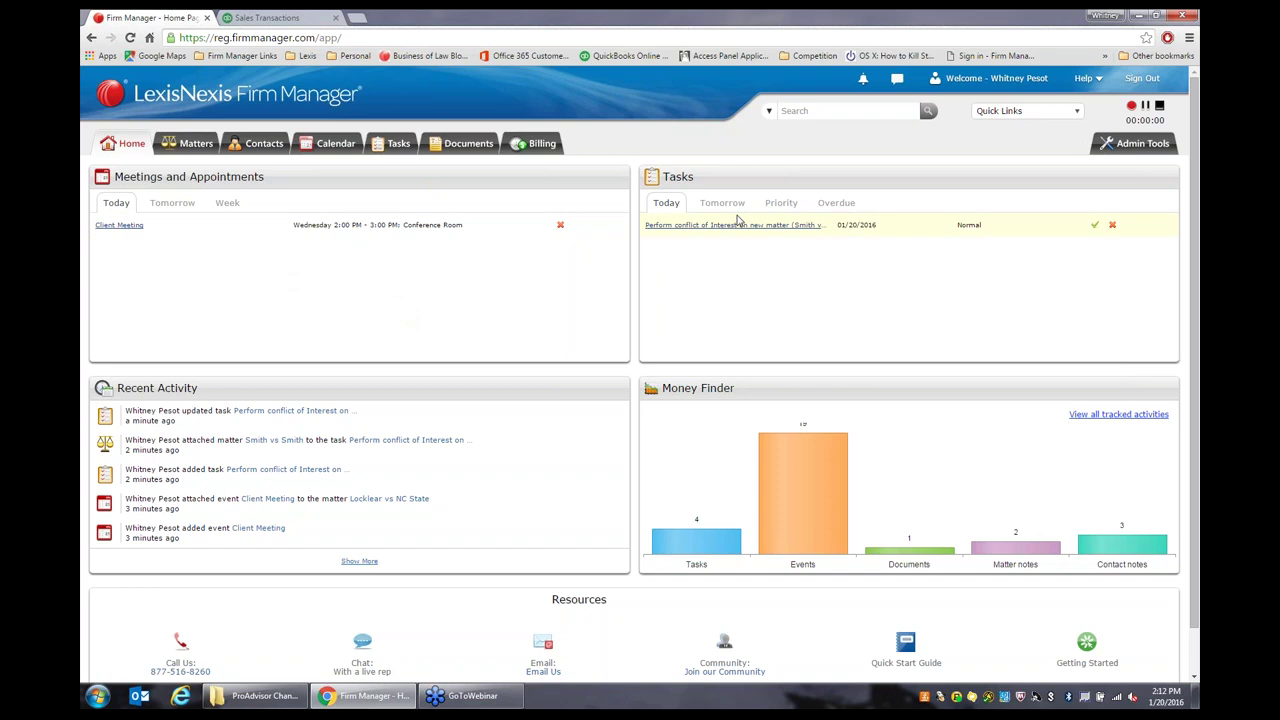
Review the dashboard's task lists for tomorrow and by priority, and return to today's tasks.
click(726, 209)
click(770, 208)
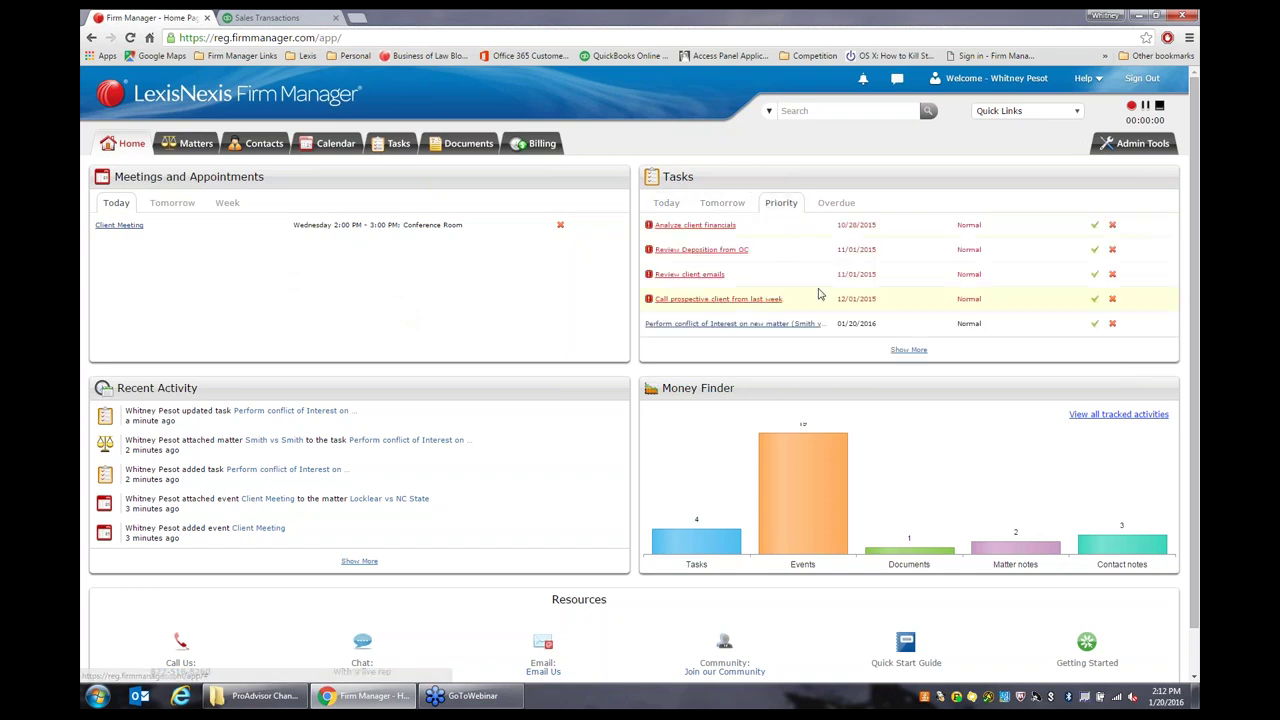
click(666, 205)
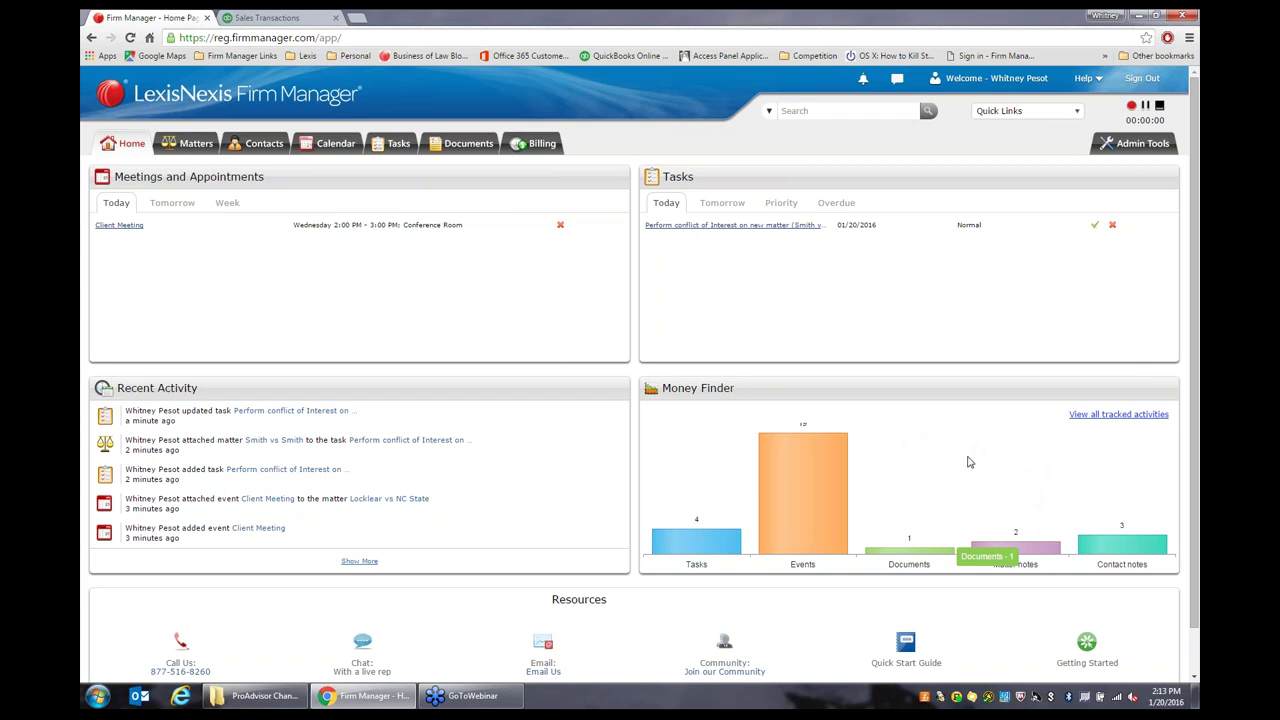
Start a time entry from the 12/15/2015 Conference with Opposing Attorney activity in Money Finder, using billing code Conference and a duration of 1.5 hours.
click(1095, 416)
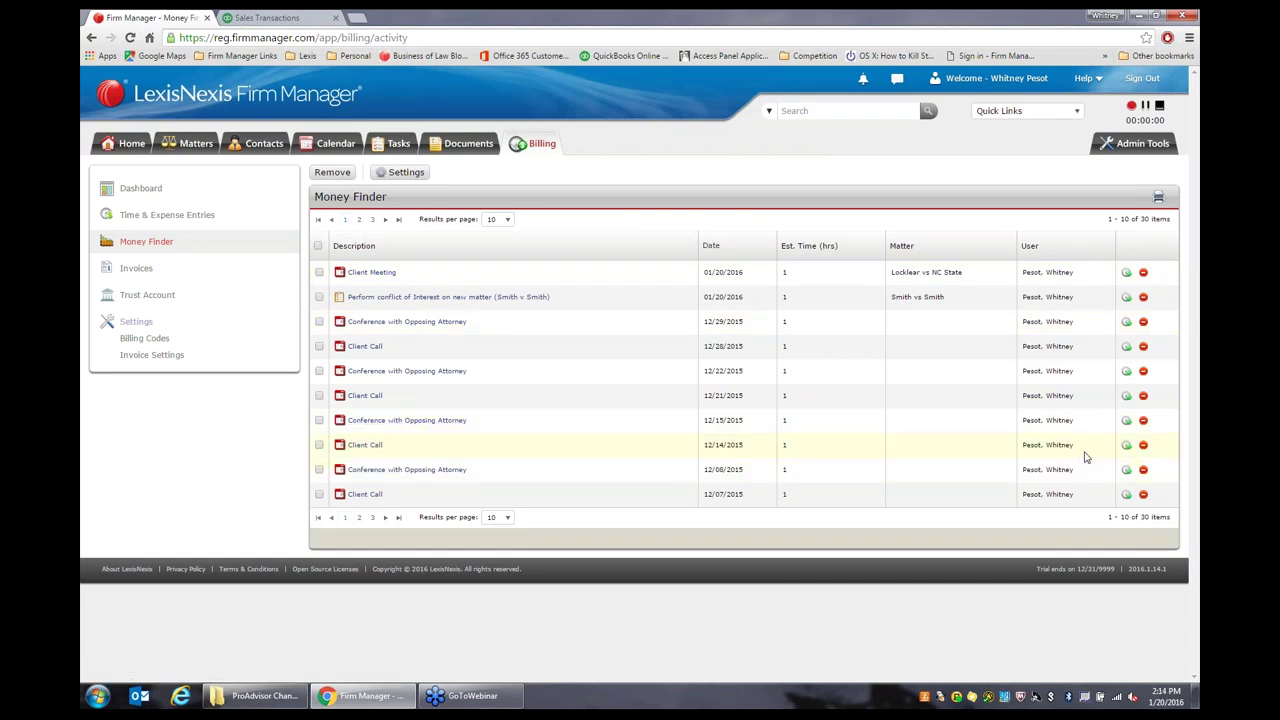
click(1127, 421)
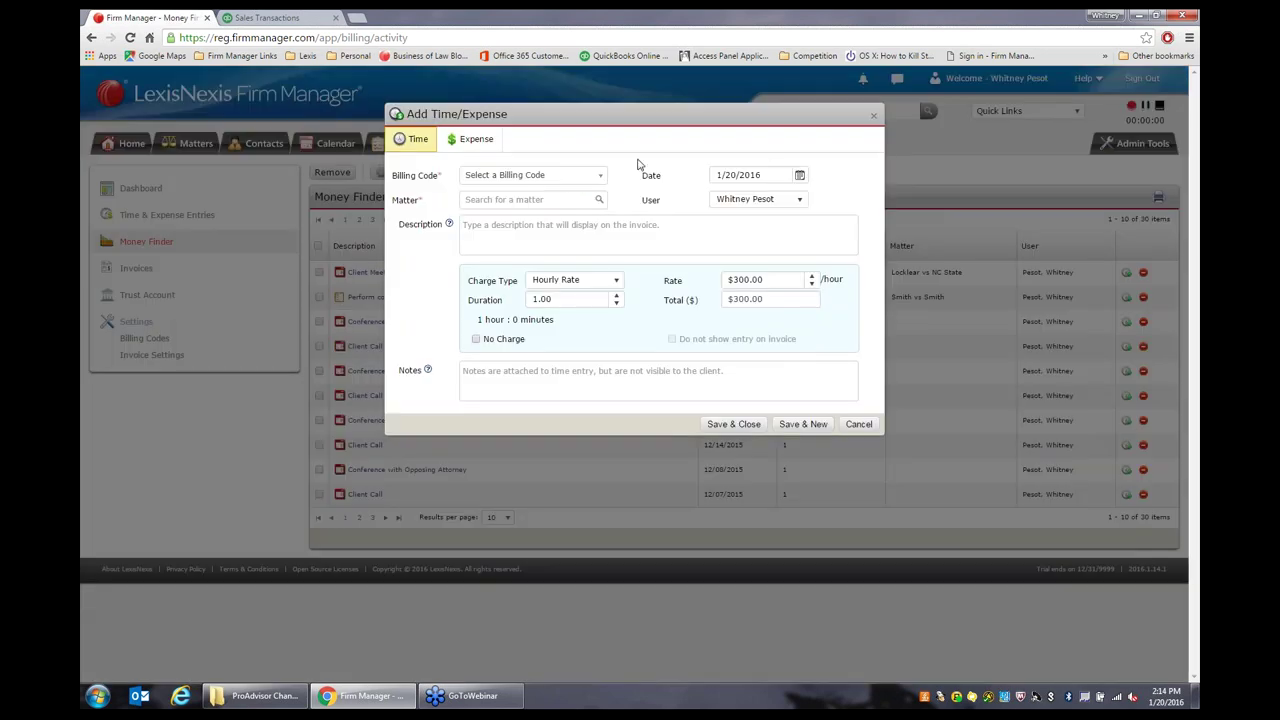
click(598, 185)
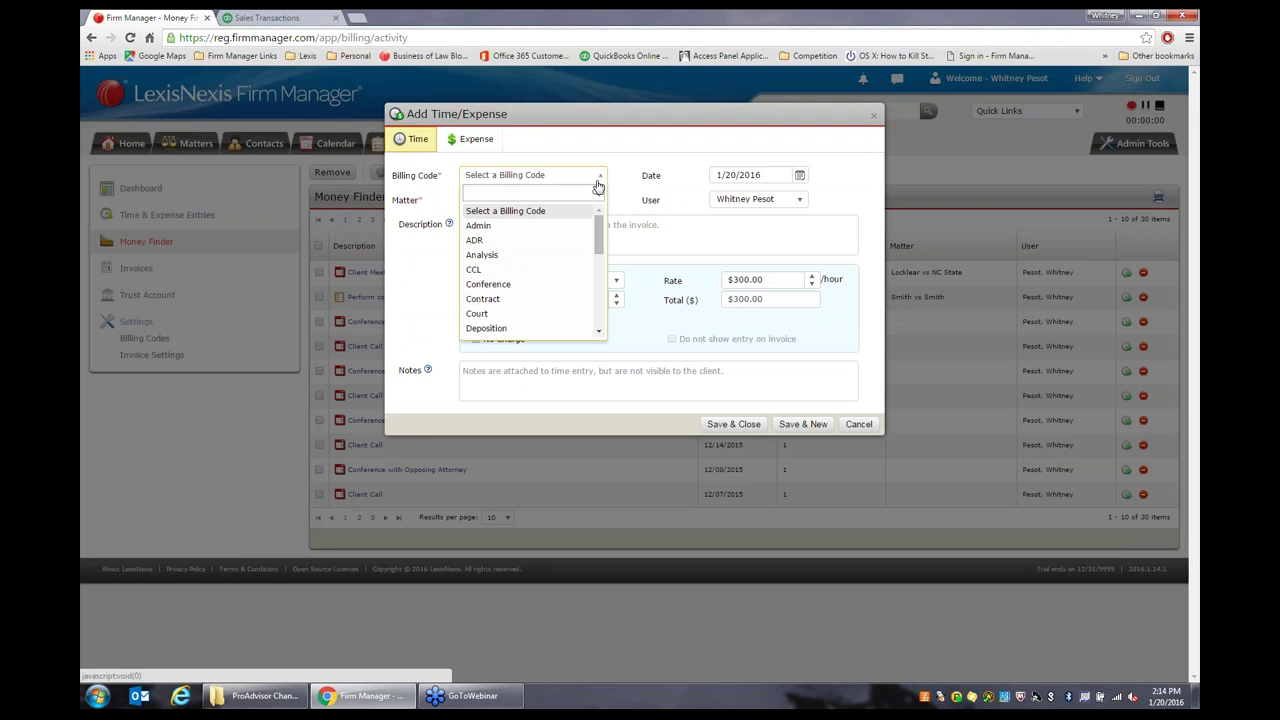
click(517, 285)
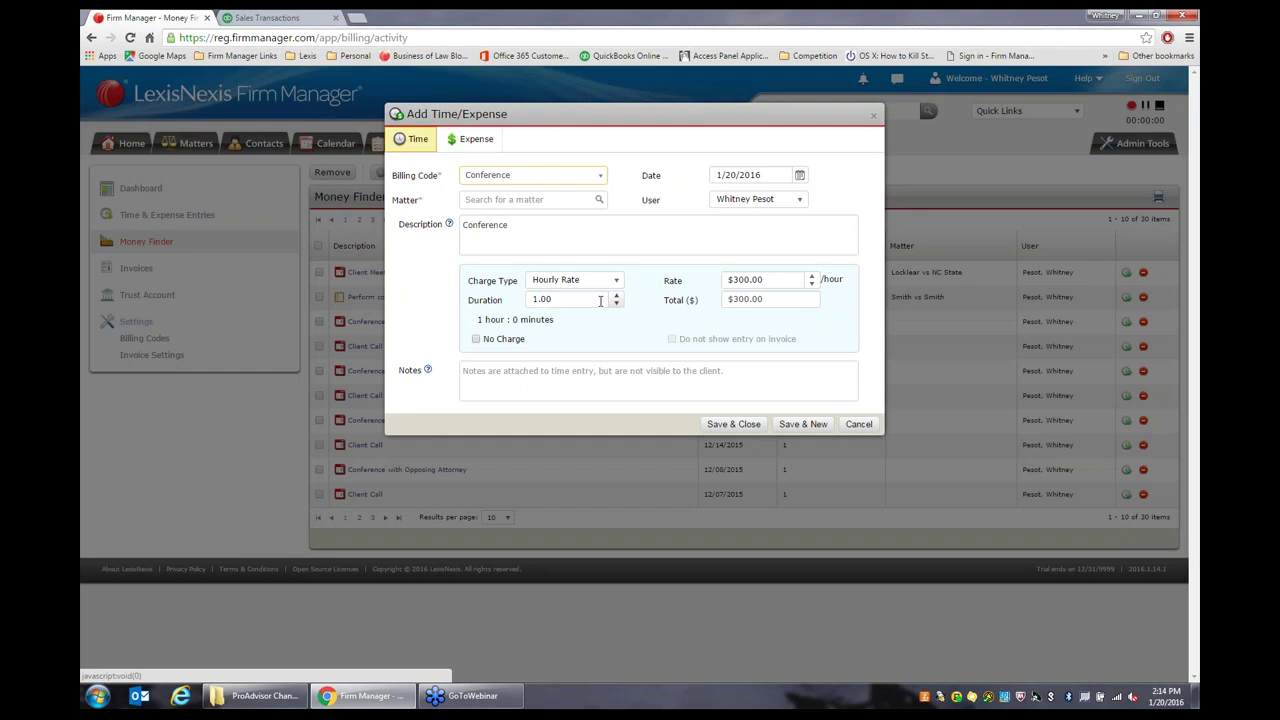
click(555, 298)
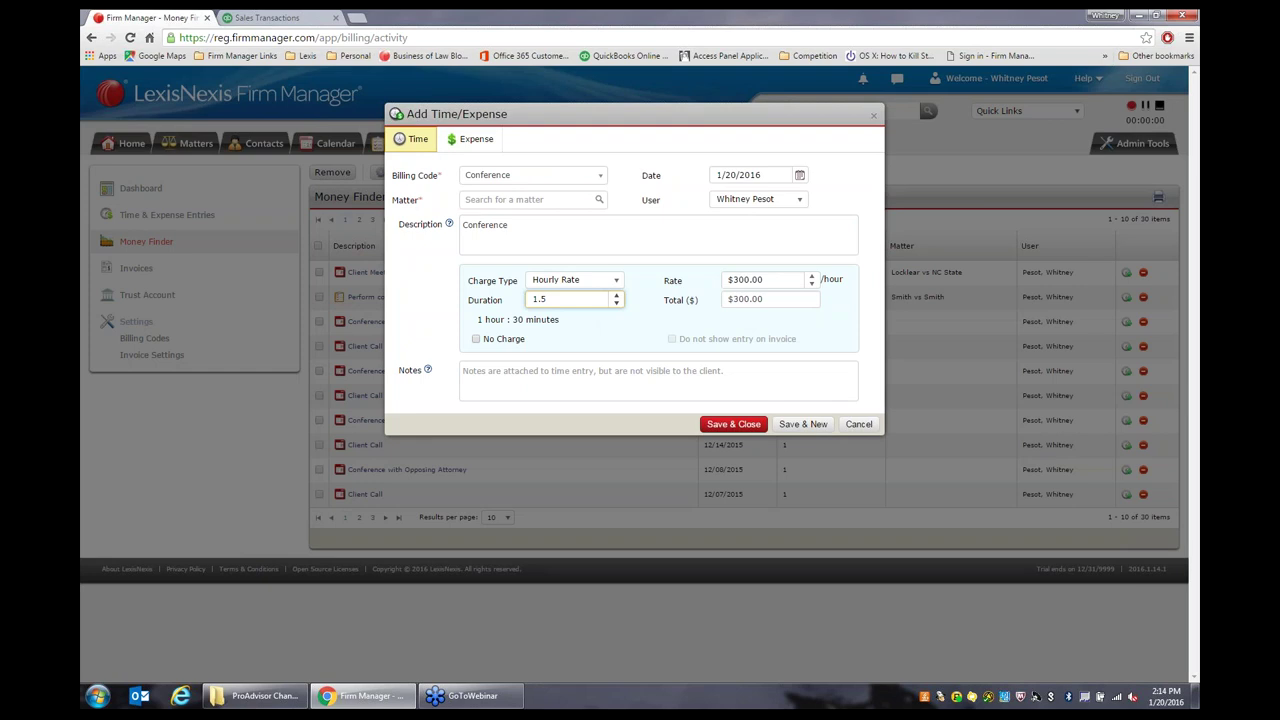
Assign the conference time entry to the litigation matter versus NC State and save it.
click(734, 424)
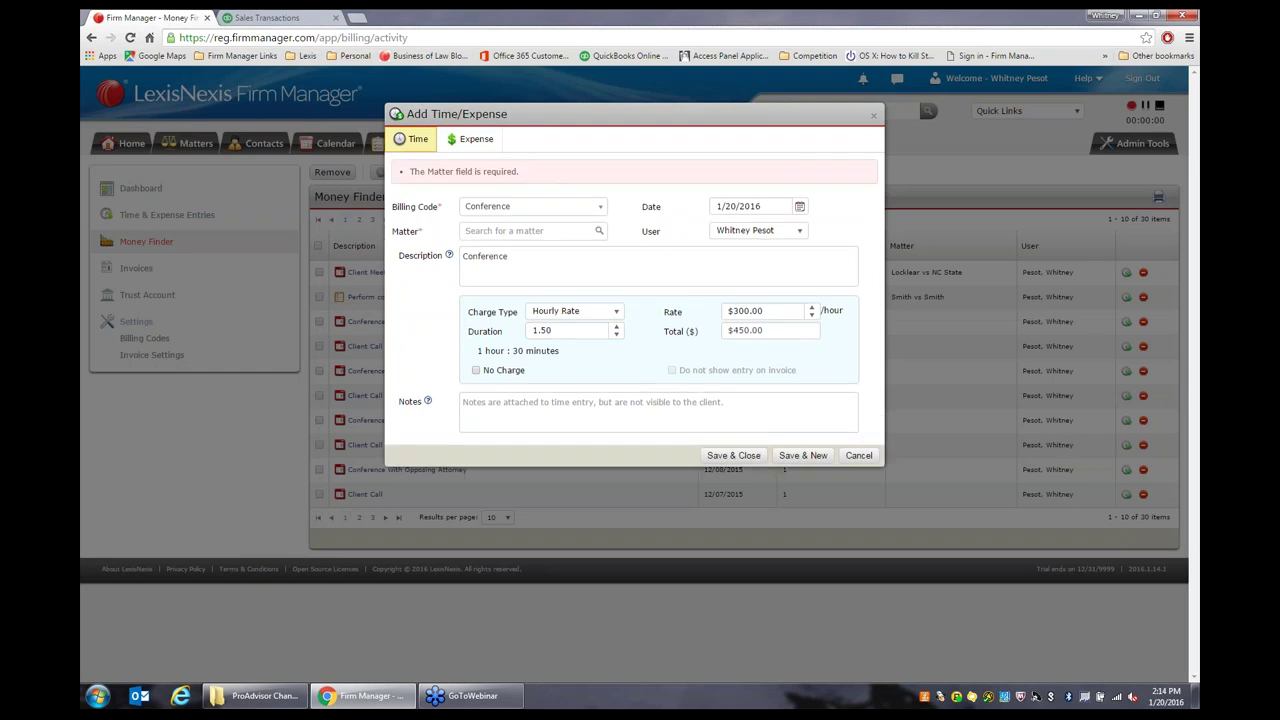
click(593, 233)
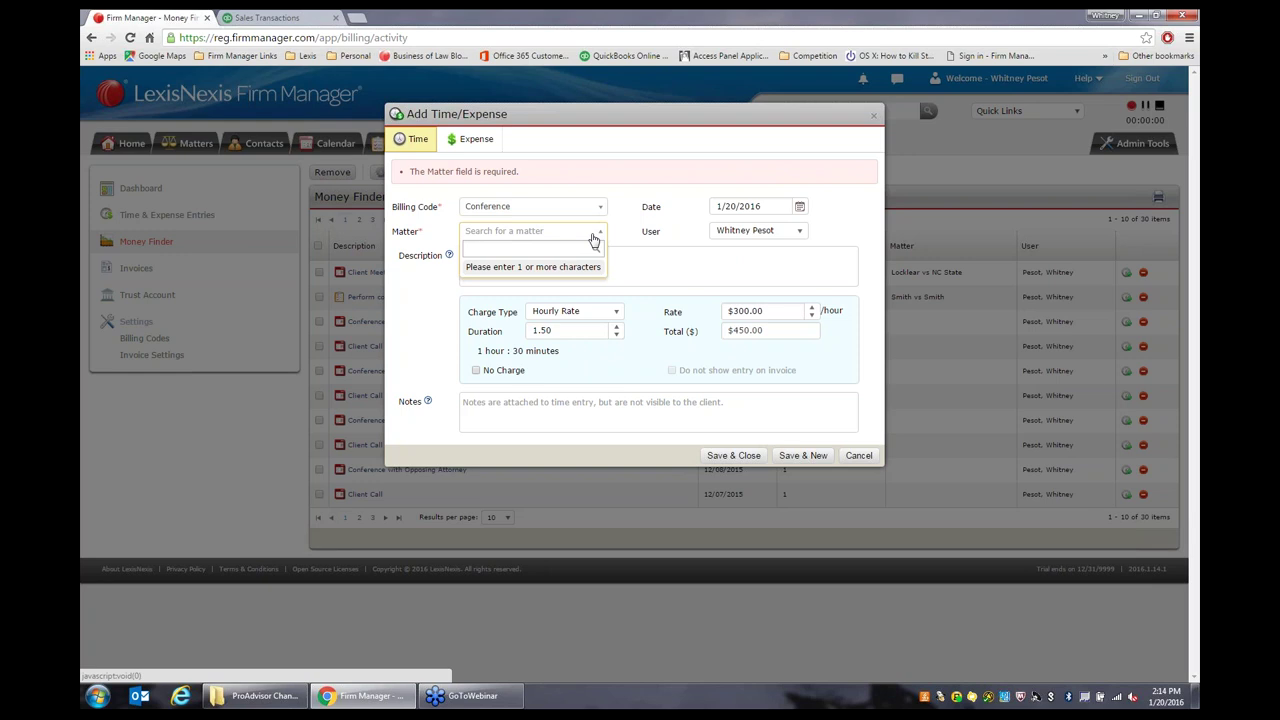
text(Loc)
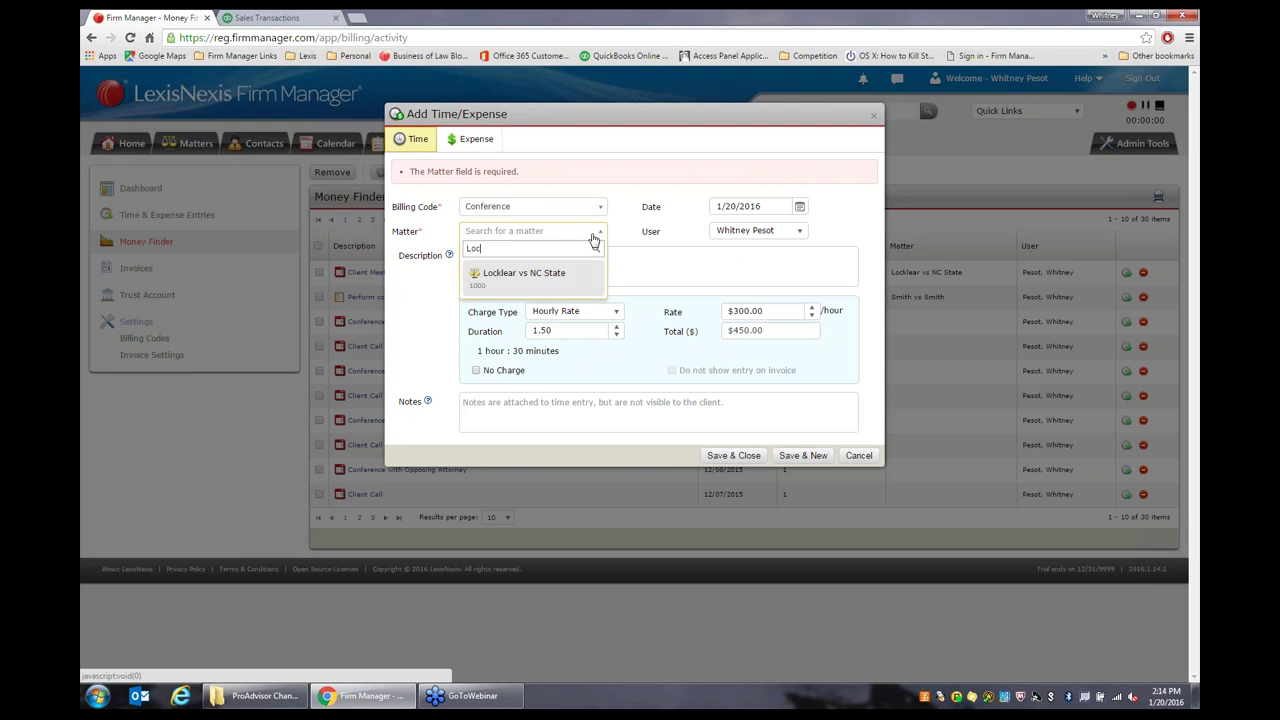
click(524, 274)
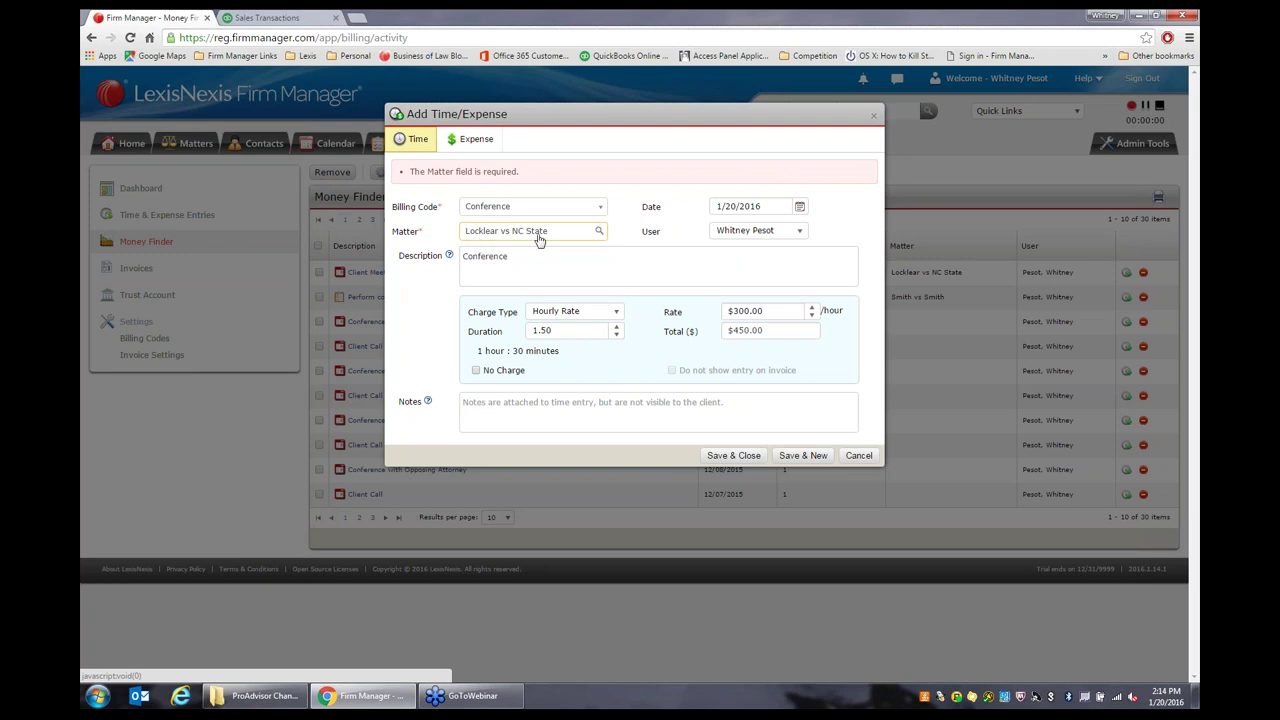
click(734, 455)
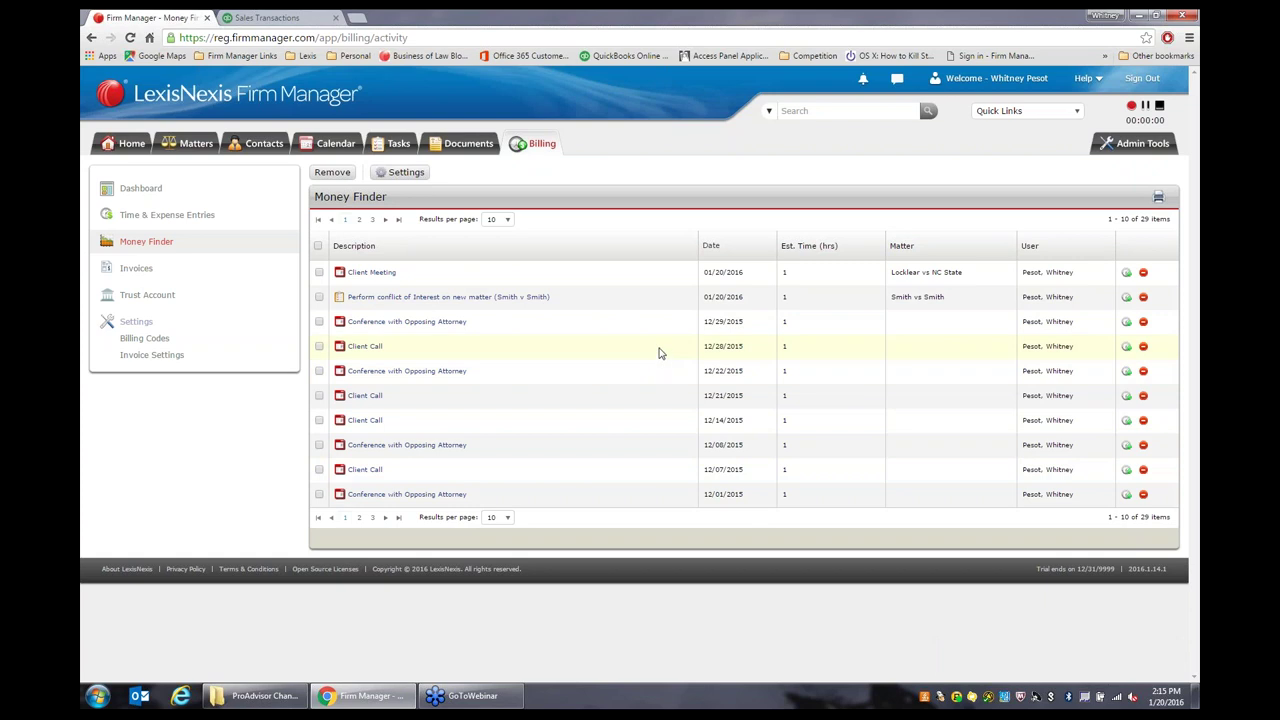
Check the recent activity on the home dashboard and reopen the full list of tracked activities.
click(124, 146)
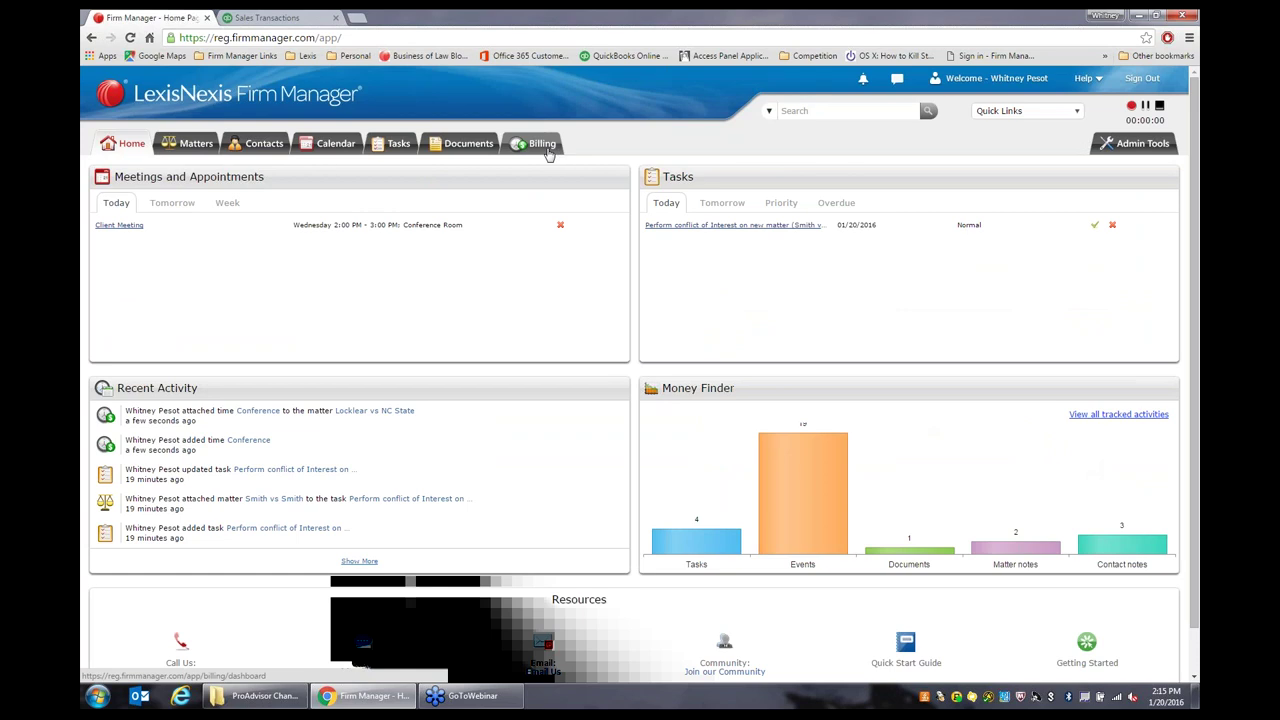
click(1085, 416)
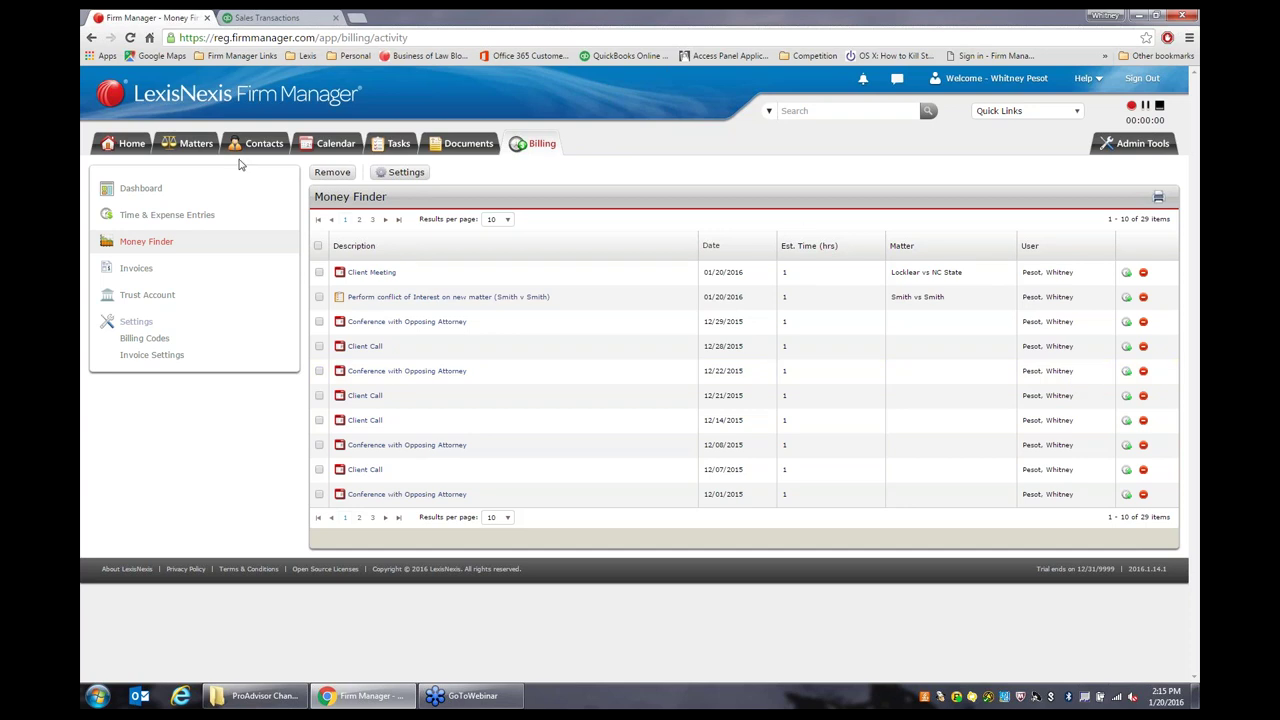
Open Test Matter from the matters list and review its basic details, activity feed and attached records.
click(196, 144)
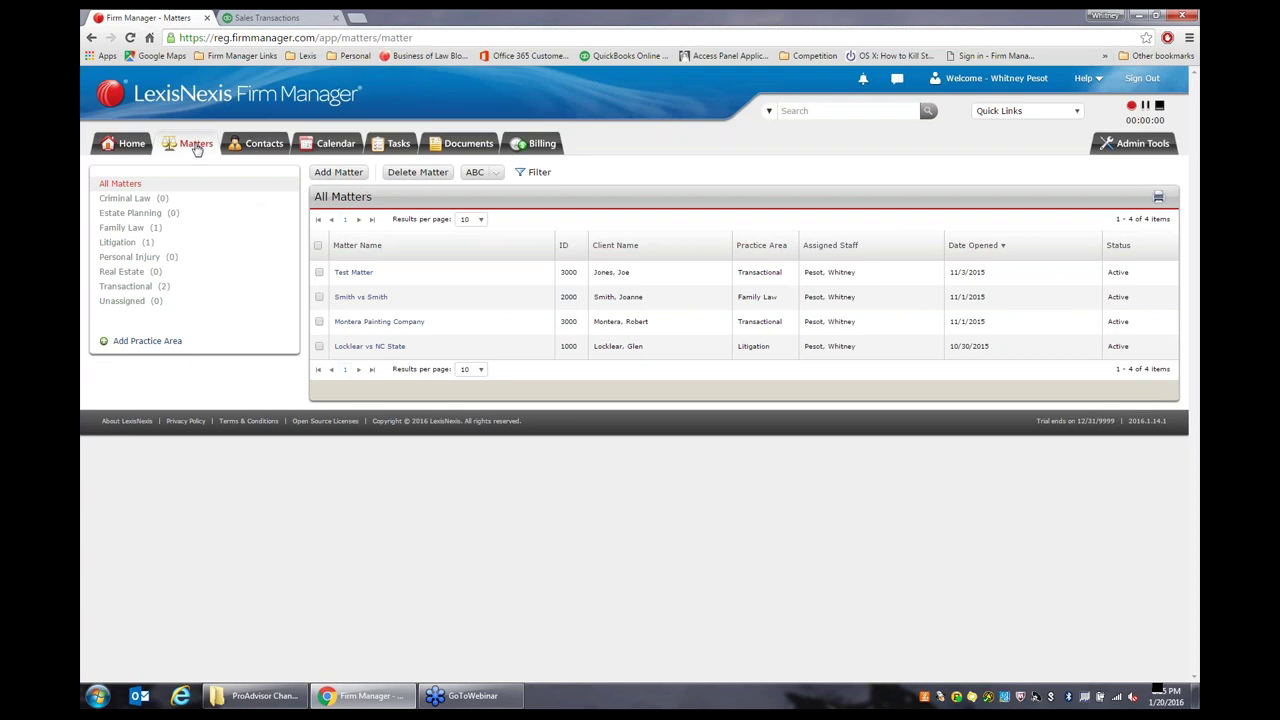
click(355, 273)
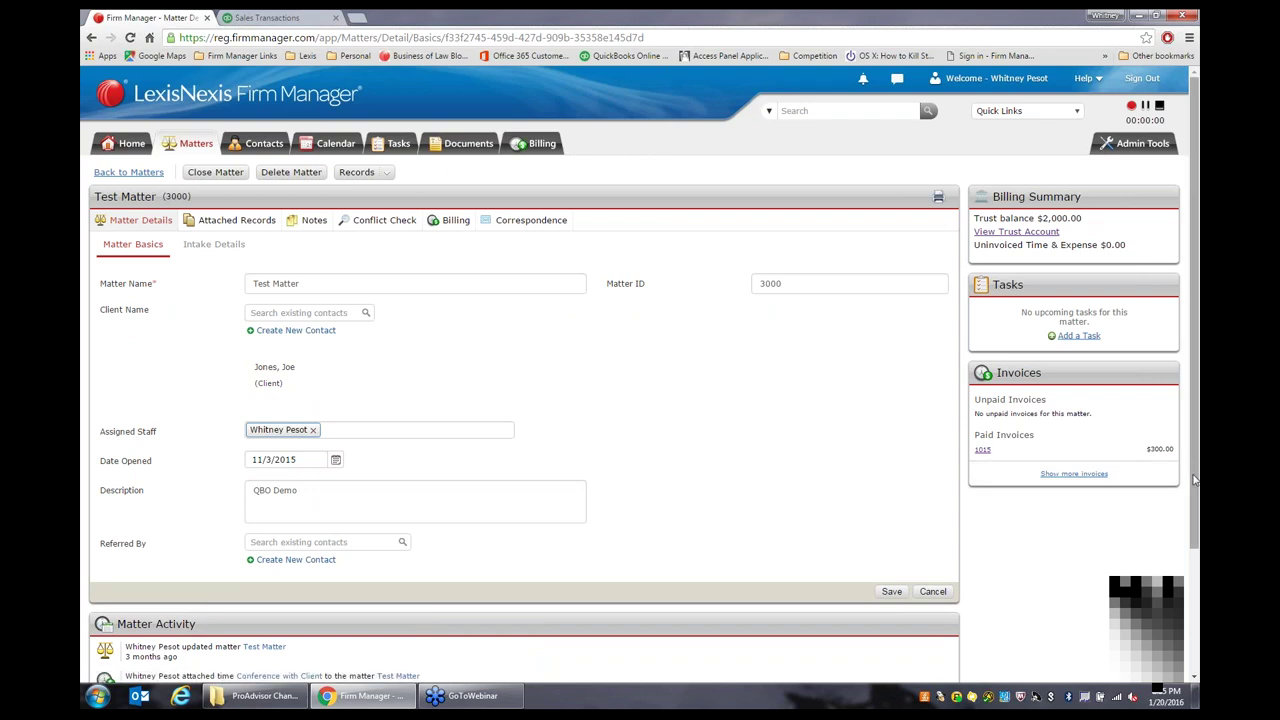
drag(1193, 480, 1194, 609)
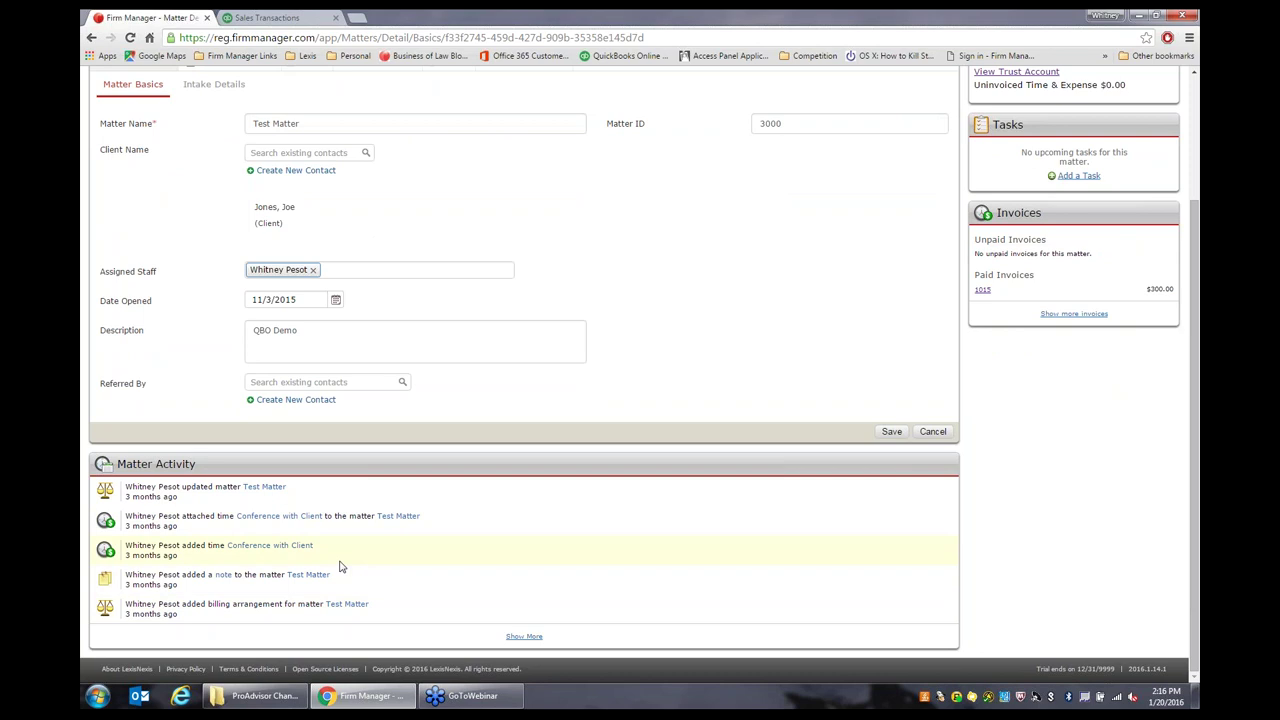
scroll(339, 567, up, 1)
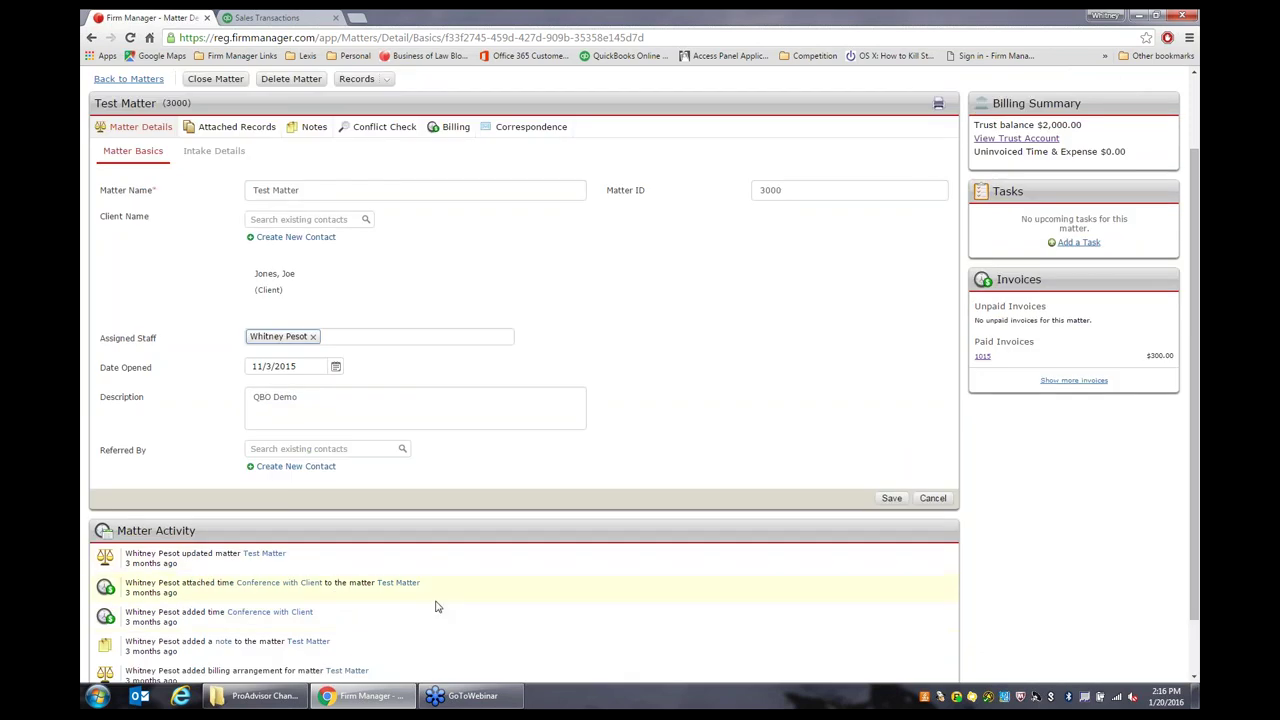
scroll(385, 629, up, 2)
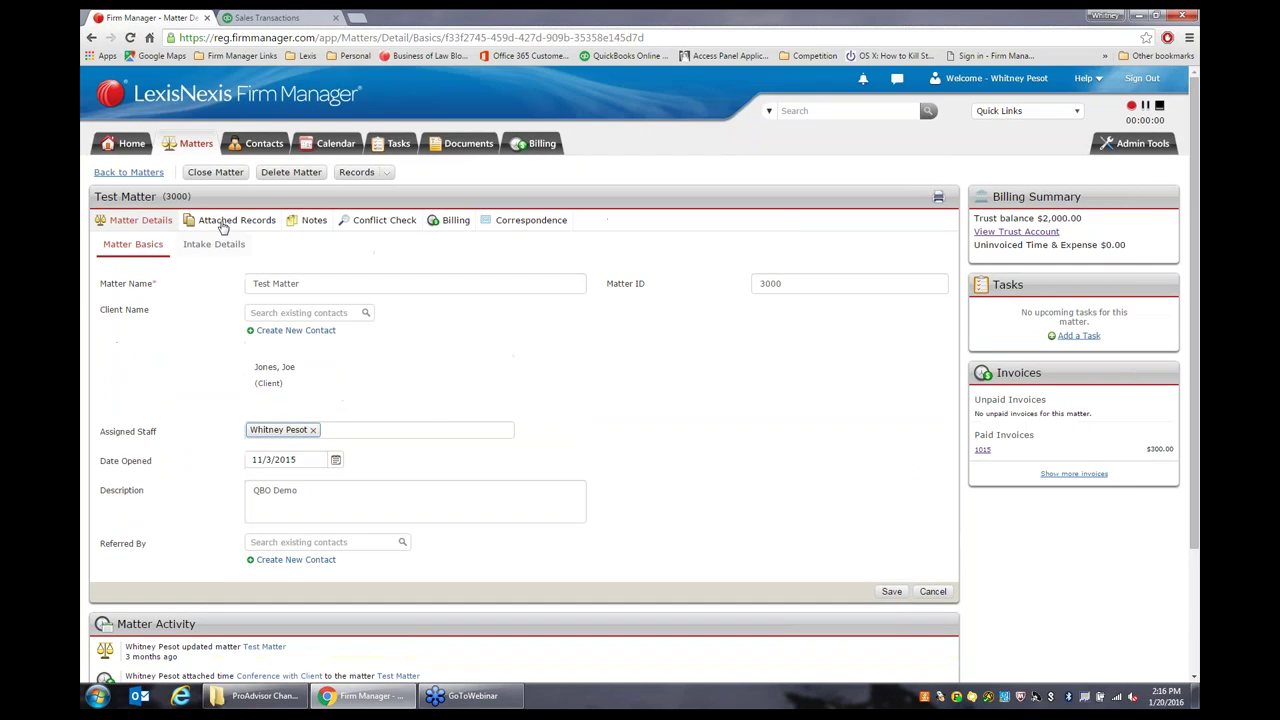
click(224, 224)
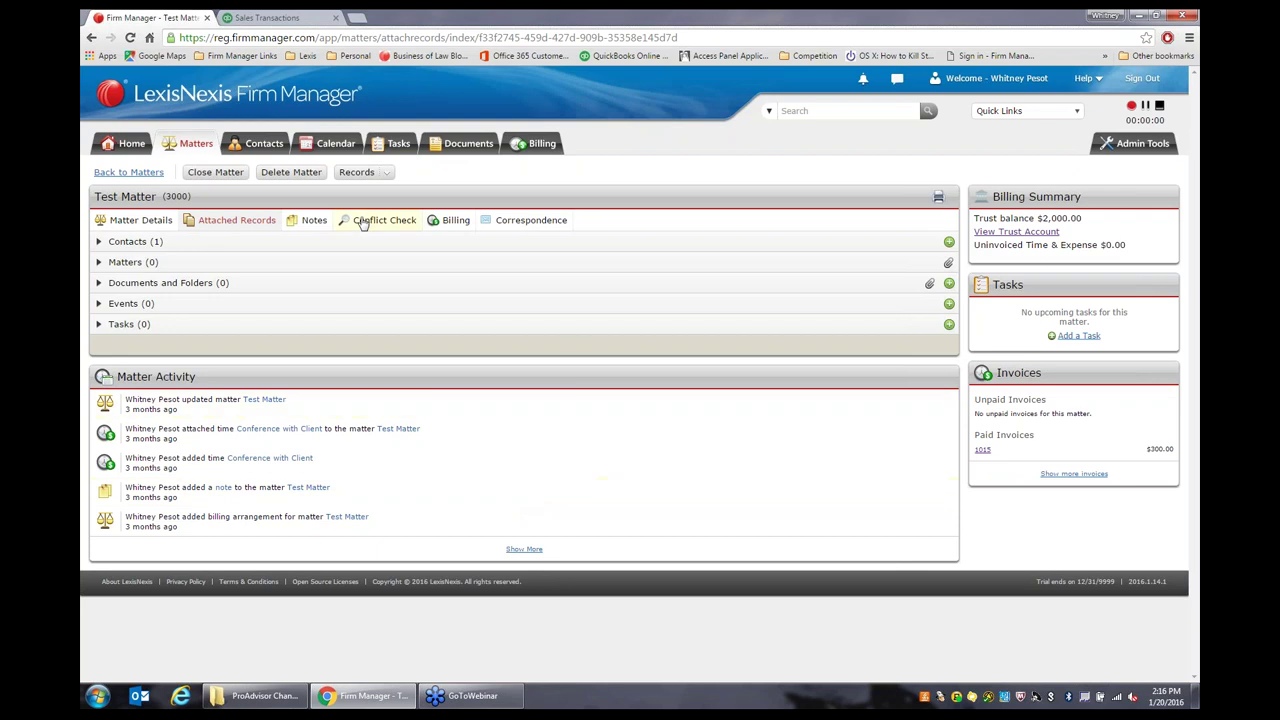
Add a note reading "Test matter note" to Test Matter and save it.
click(314, 221)
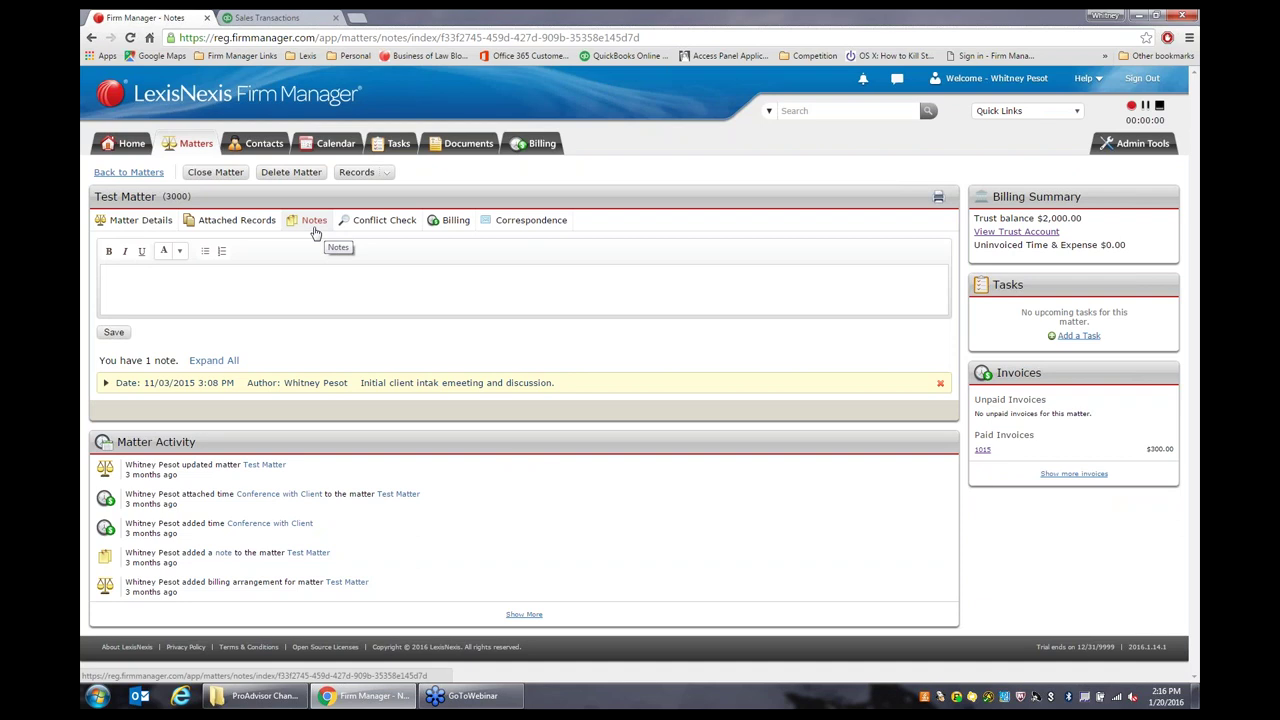
click(225, 275)
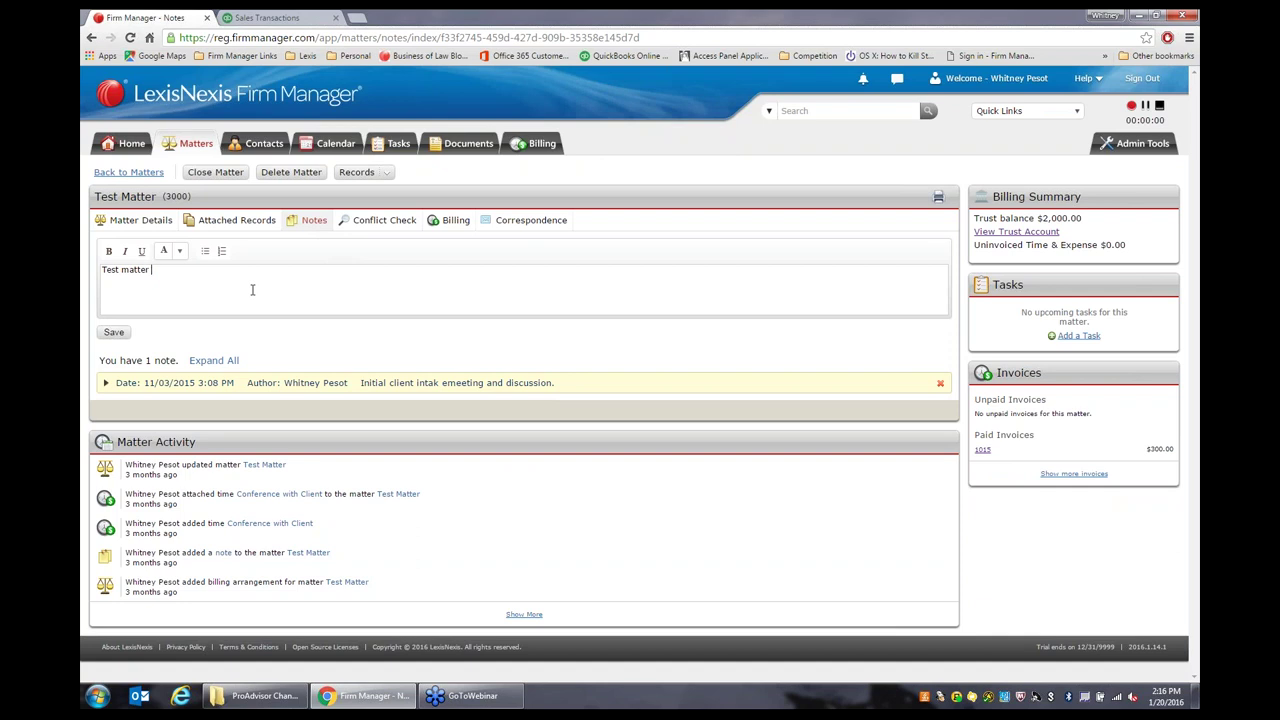
text(note)
click(115, 334)
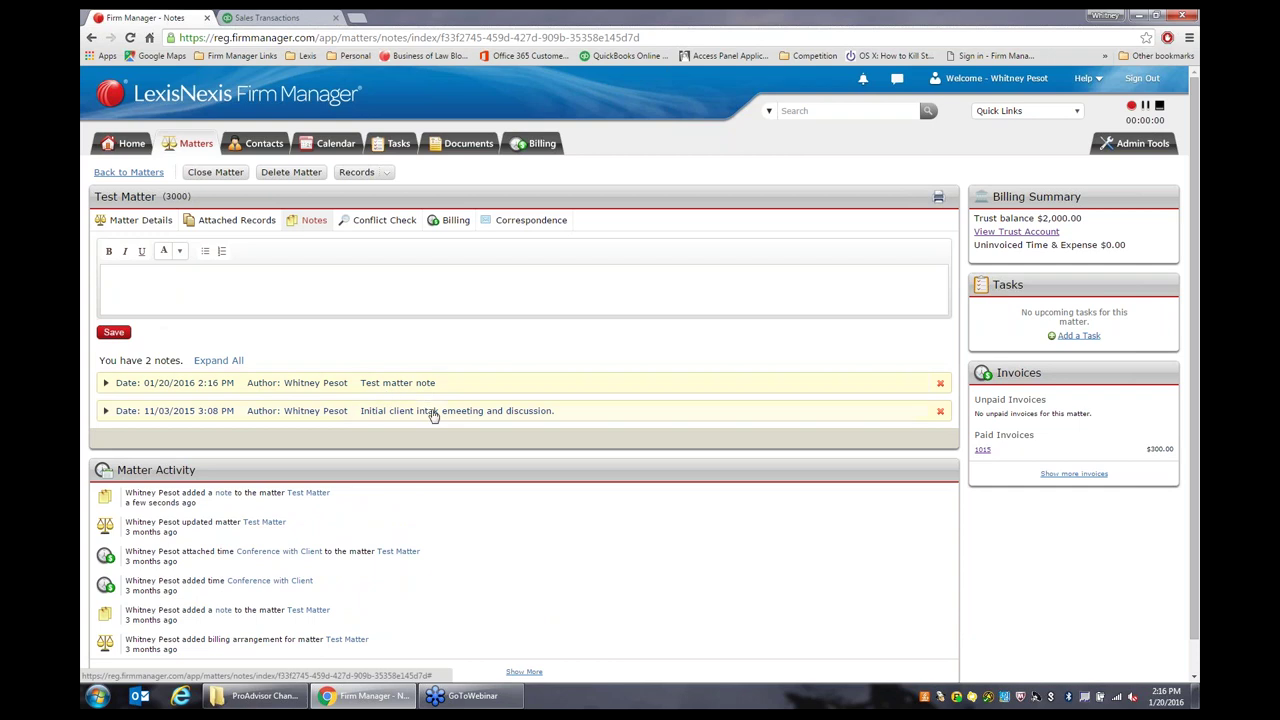
Review Test Matter's conflict check search and its saved conflict searches.
click(370, 222)
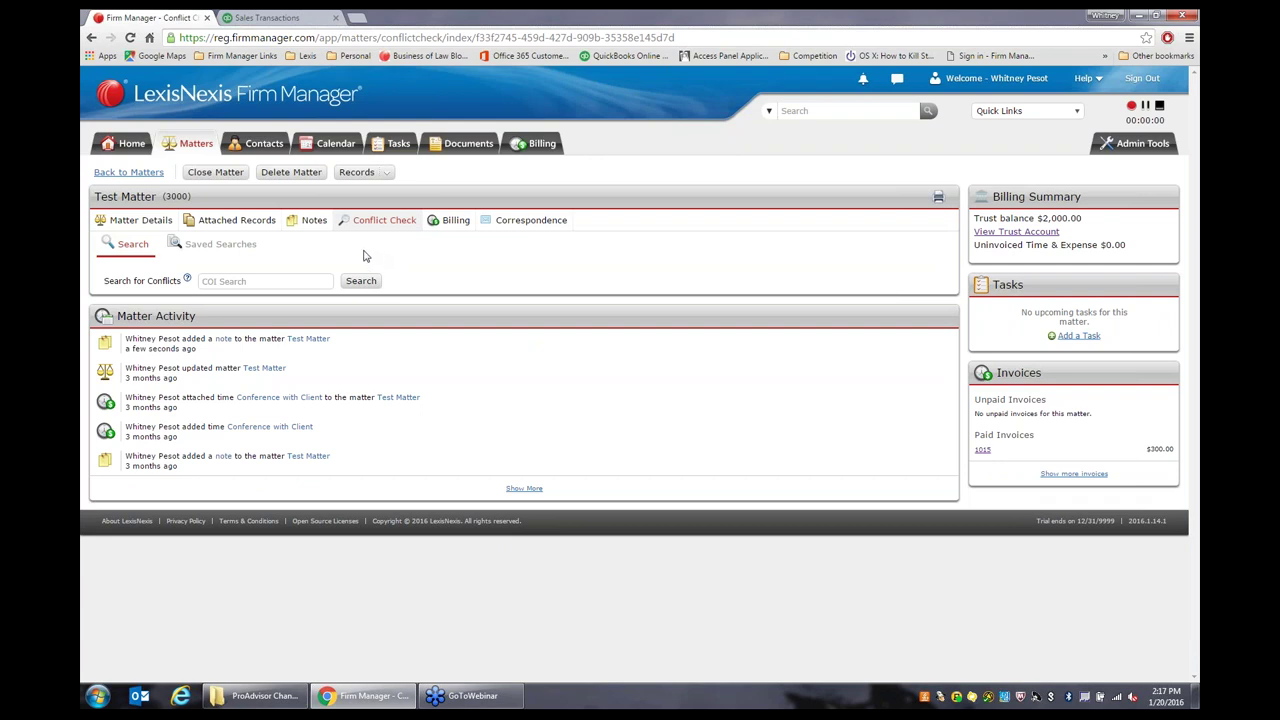
click(240, 246)
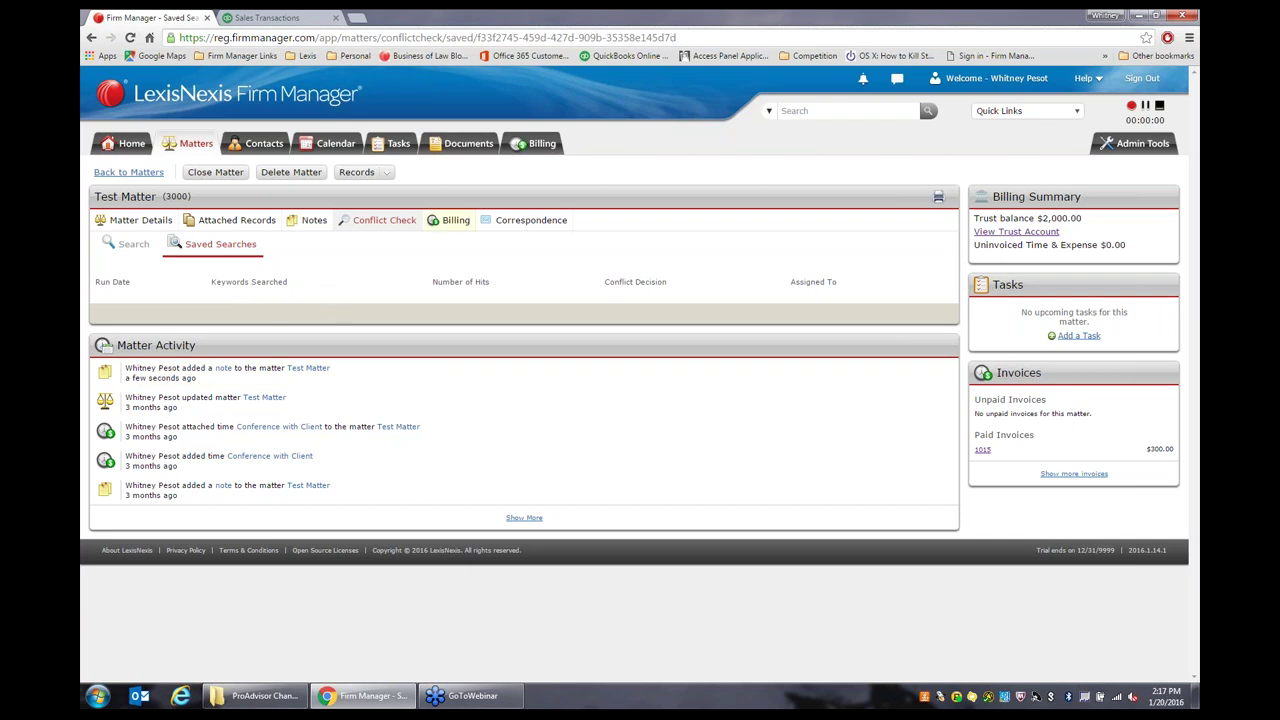
Add and save a billing time entry for Test Matter with the billing code Analysis.
click(455, 222)
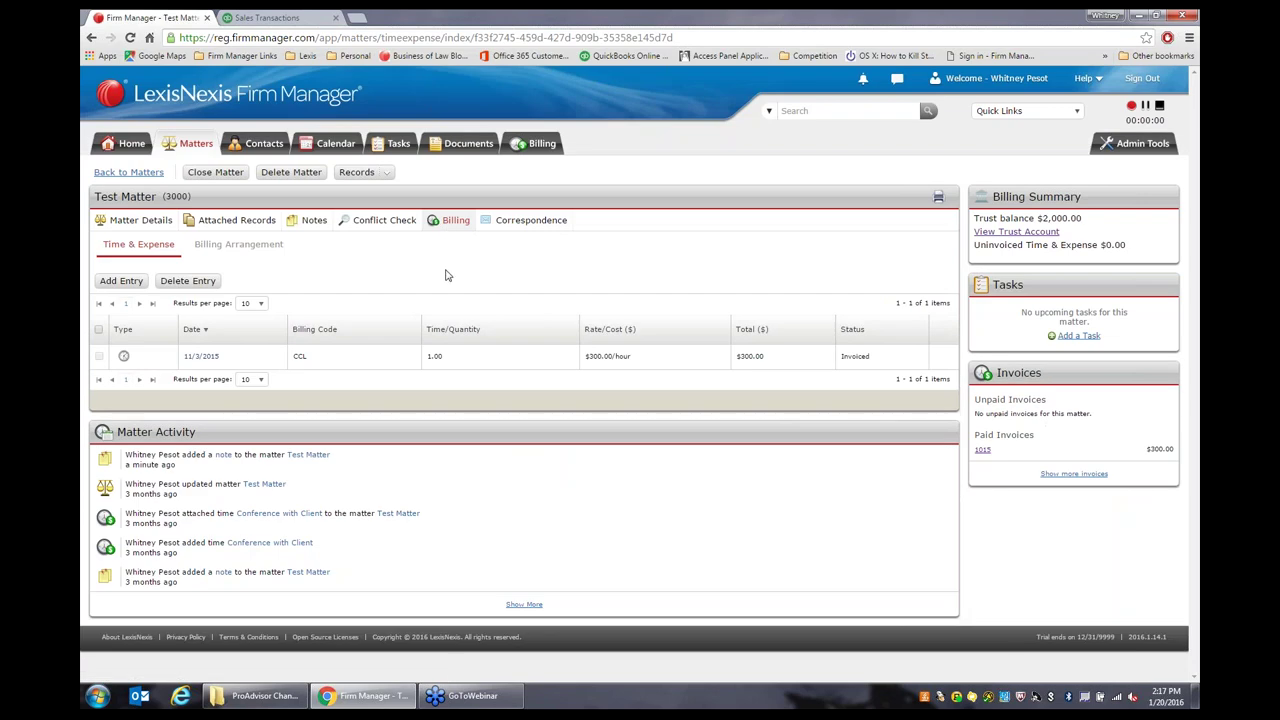
click(123, 282)
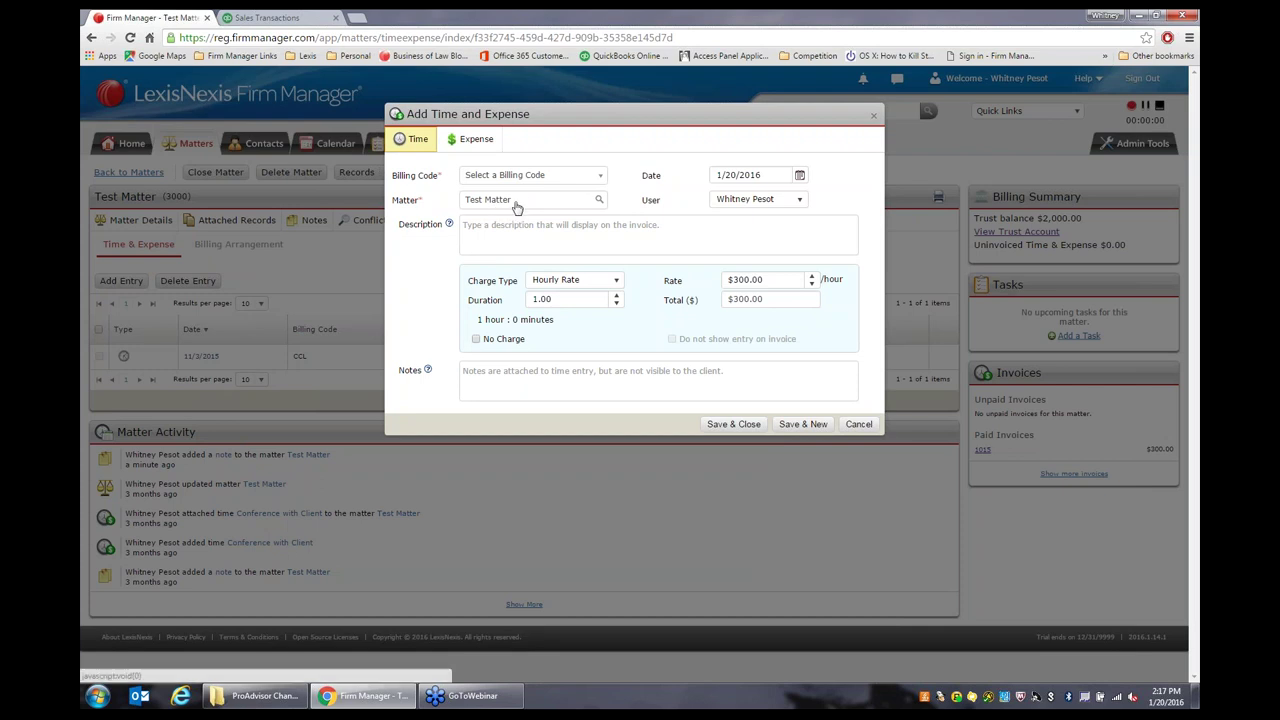
click(575, 181)
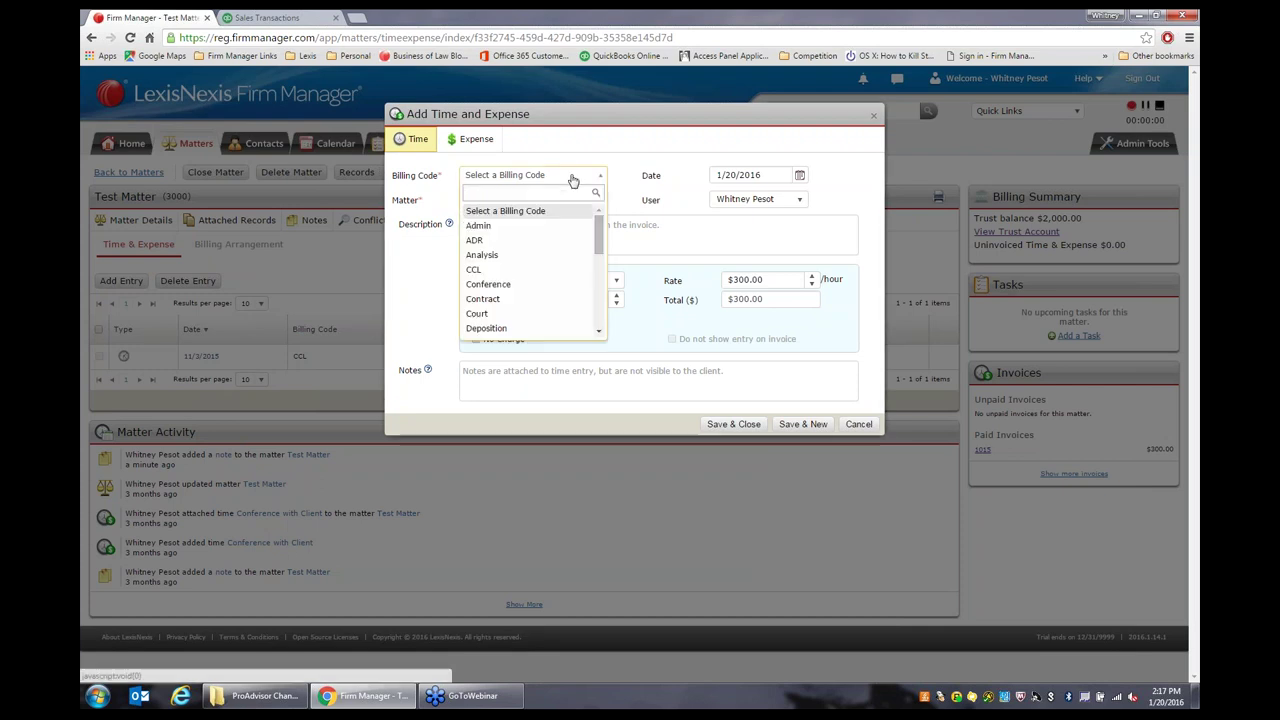
click(531, 251)
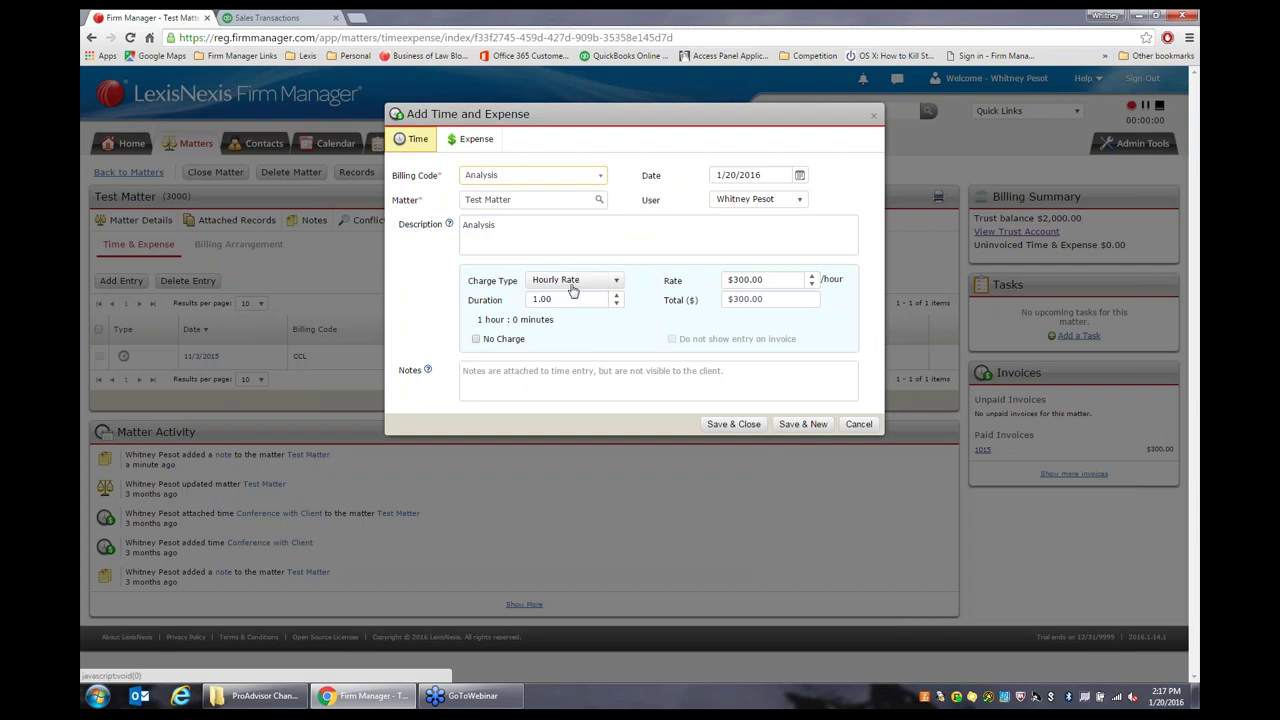
click(736, 424)
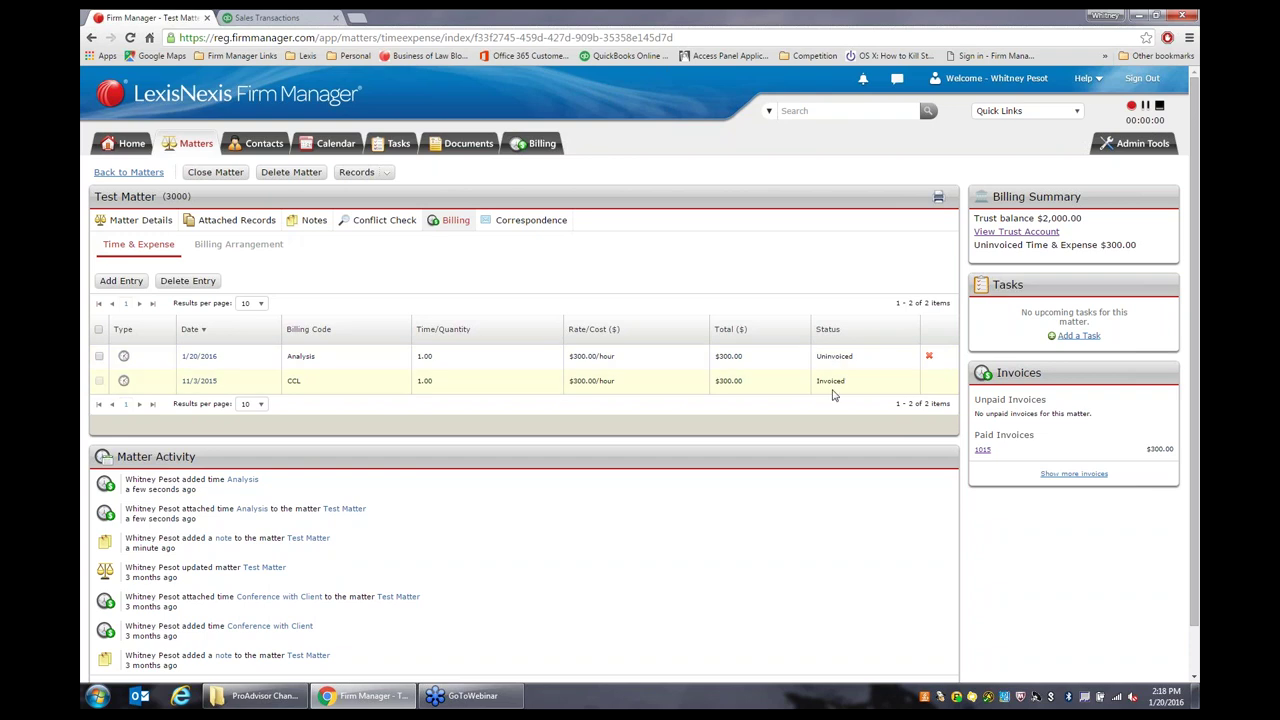
Download the contact card for Test Matter's correspondence email address and save it as a contact in Outlook.
click(545, 229)
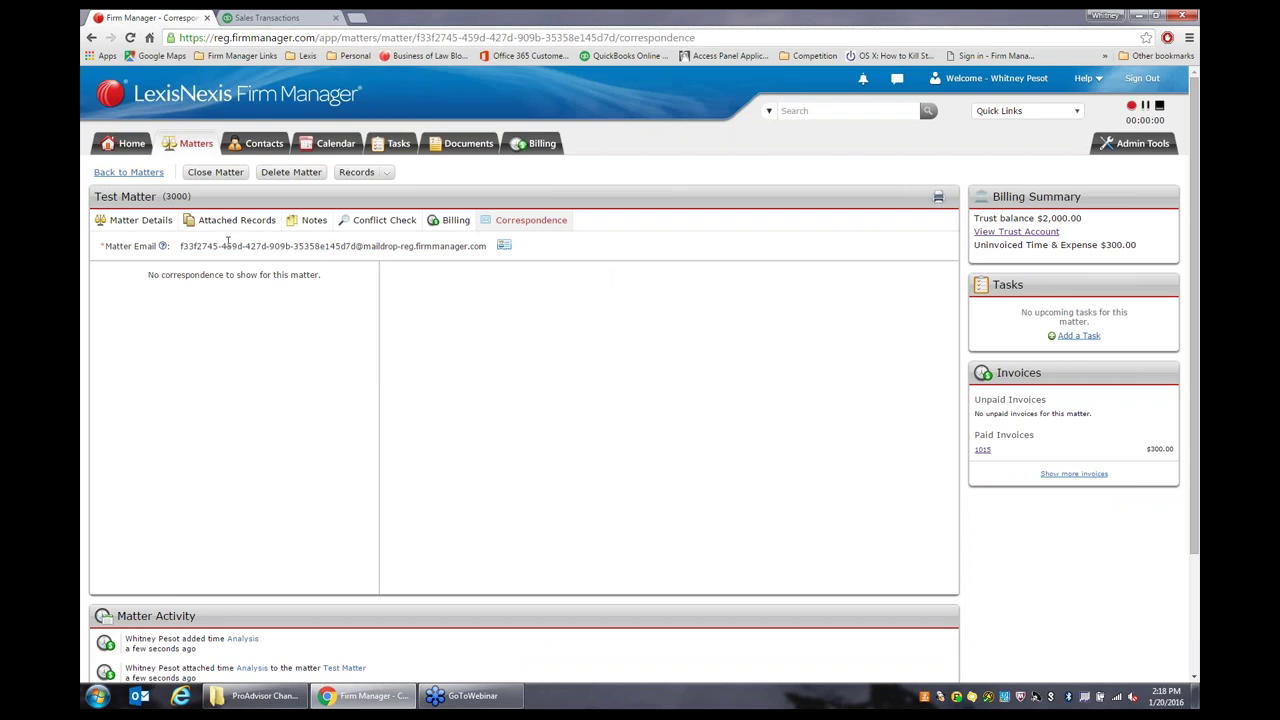
click(504, 245)
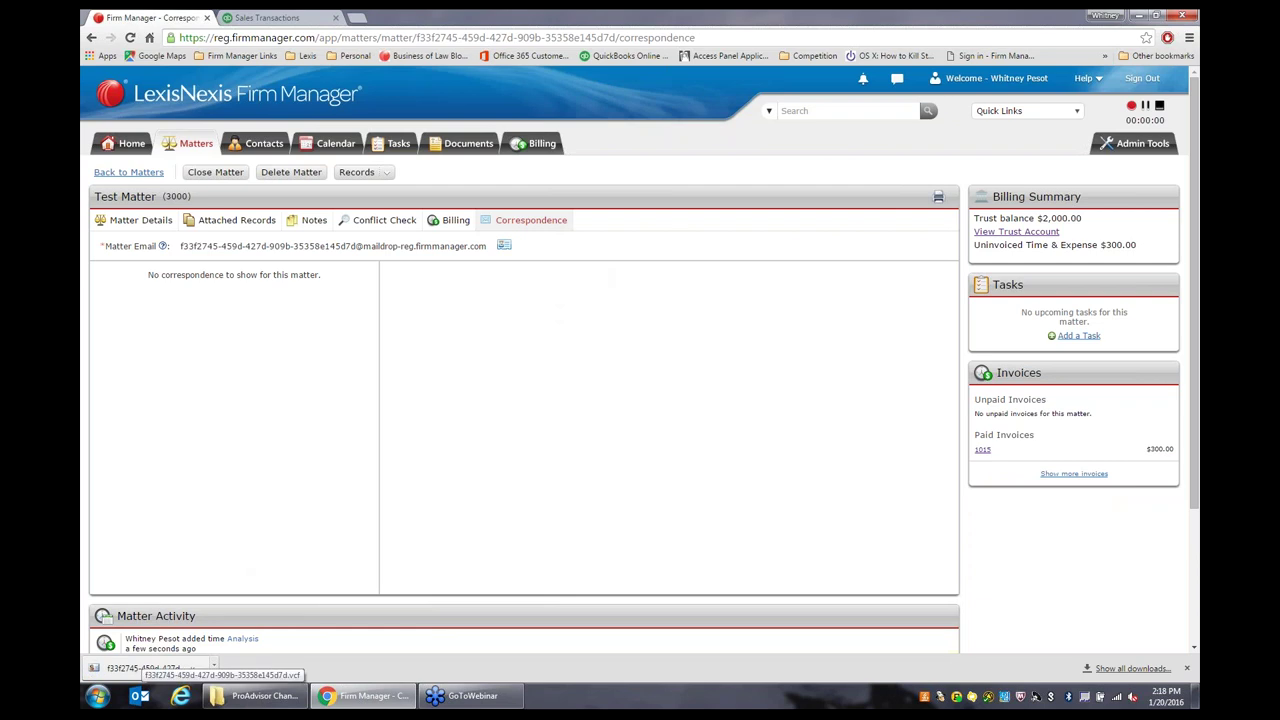
click(145, 668)
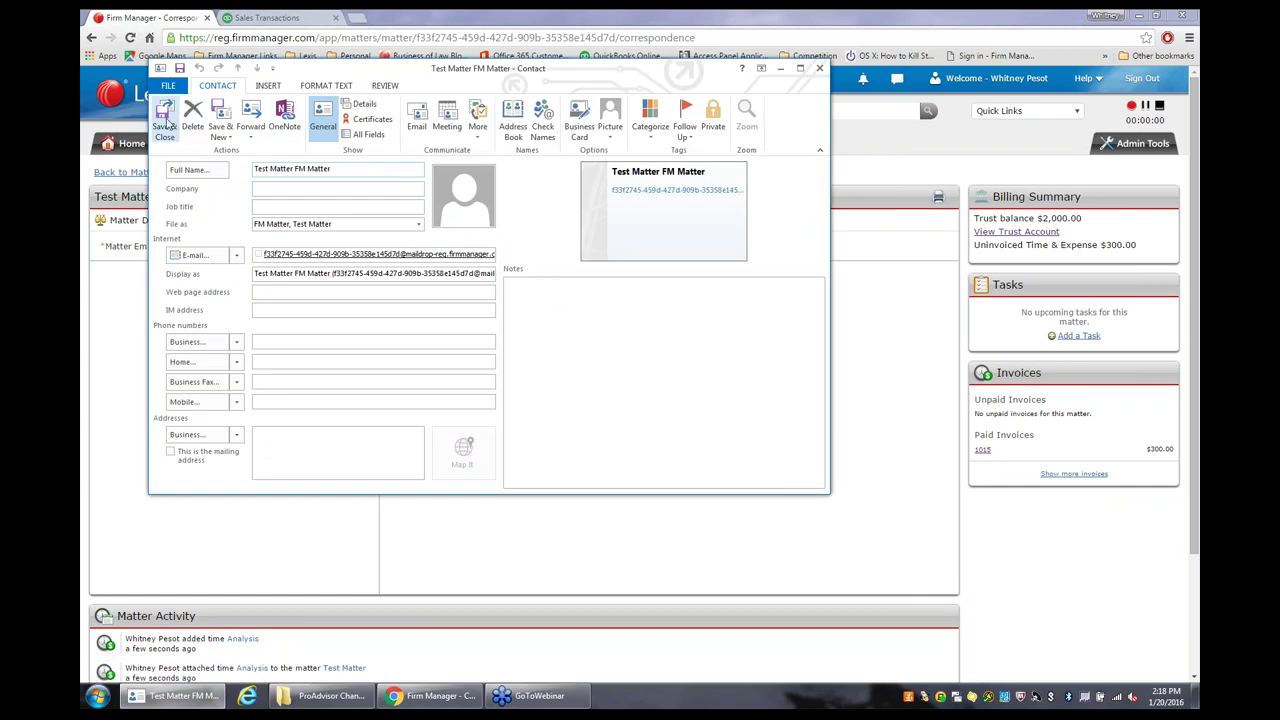
click(166, 122)
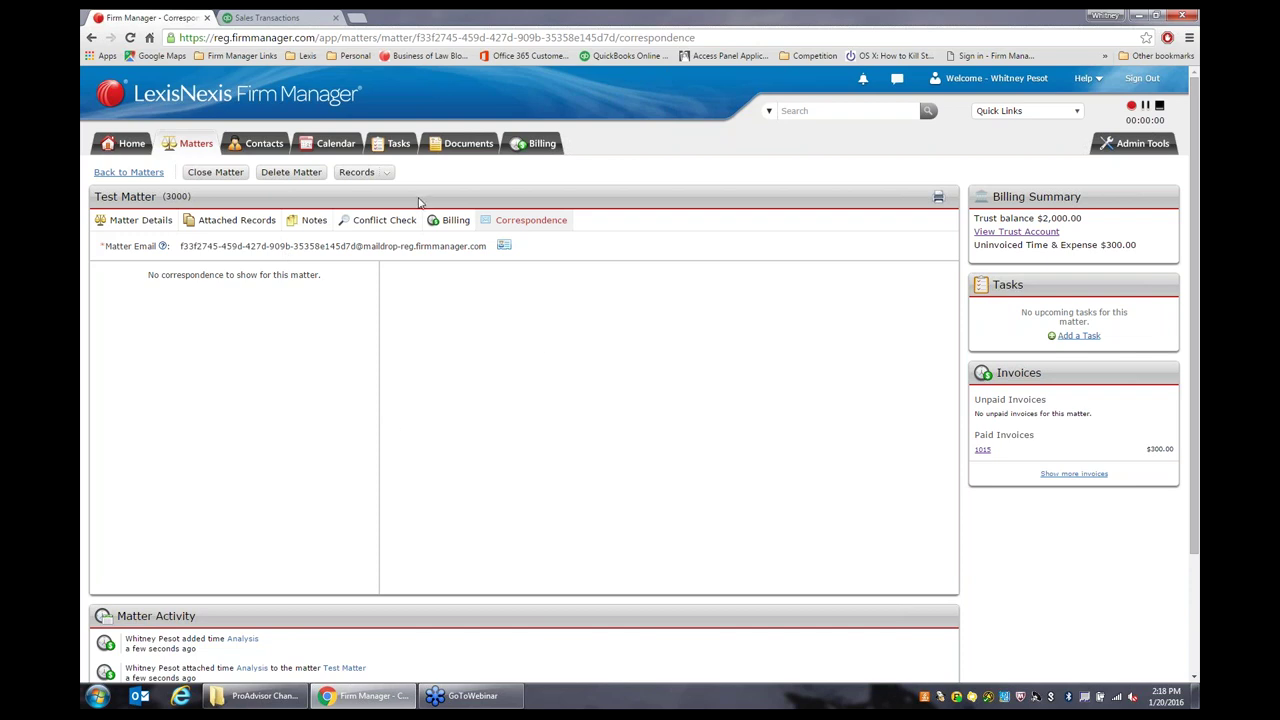
Review the contacts list and the group options in the new contact form, then close the form without saving.
click(253, 150)
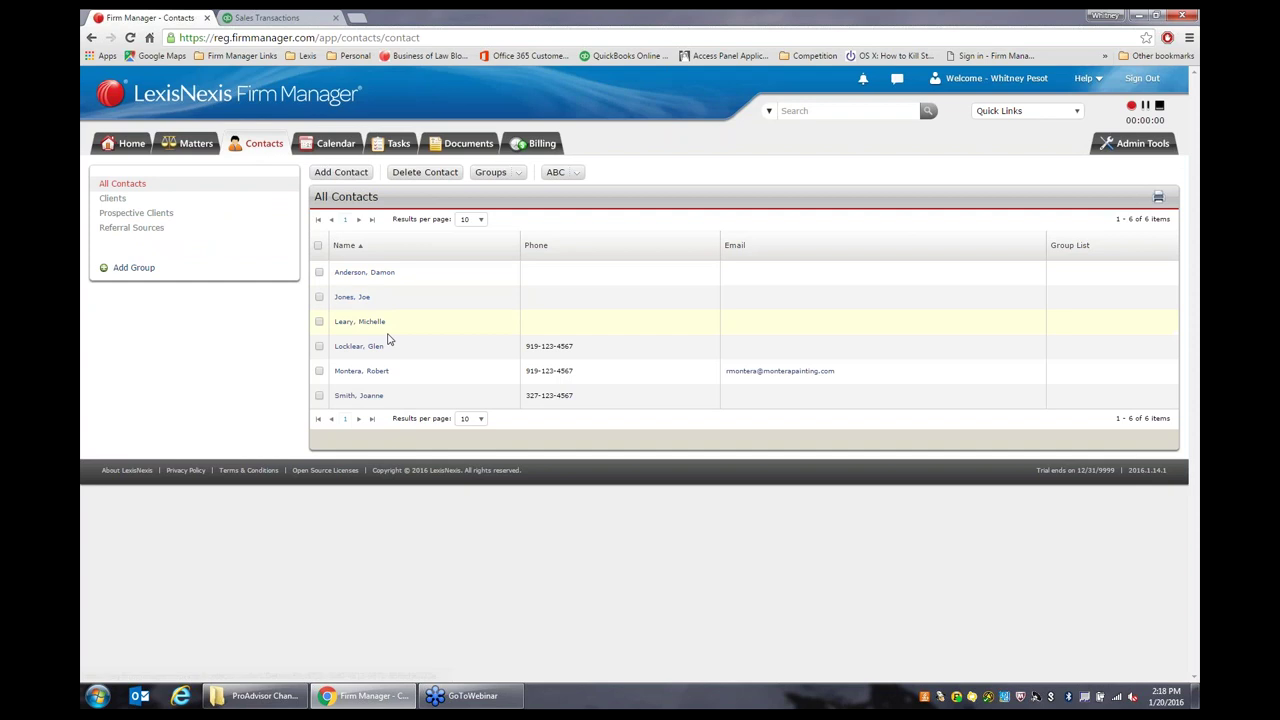
click(341, 172)
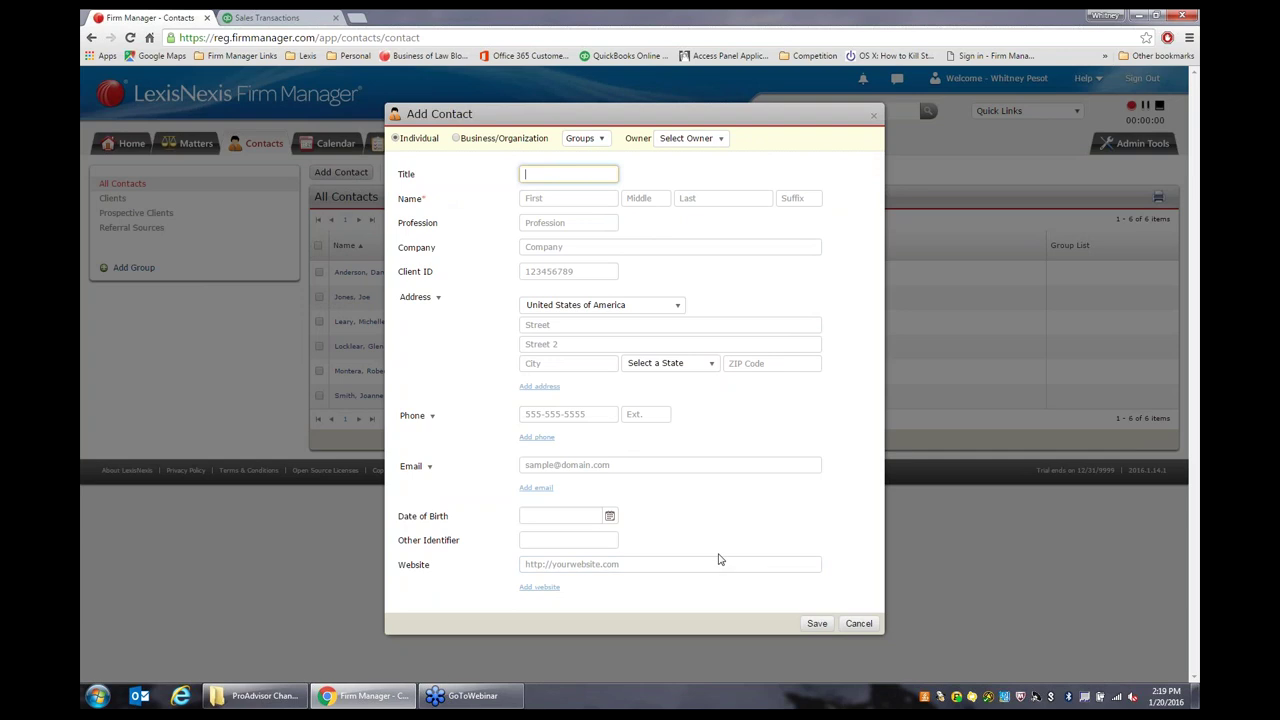
click(576, 140)
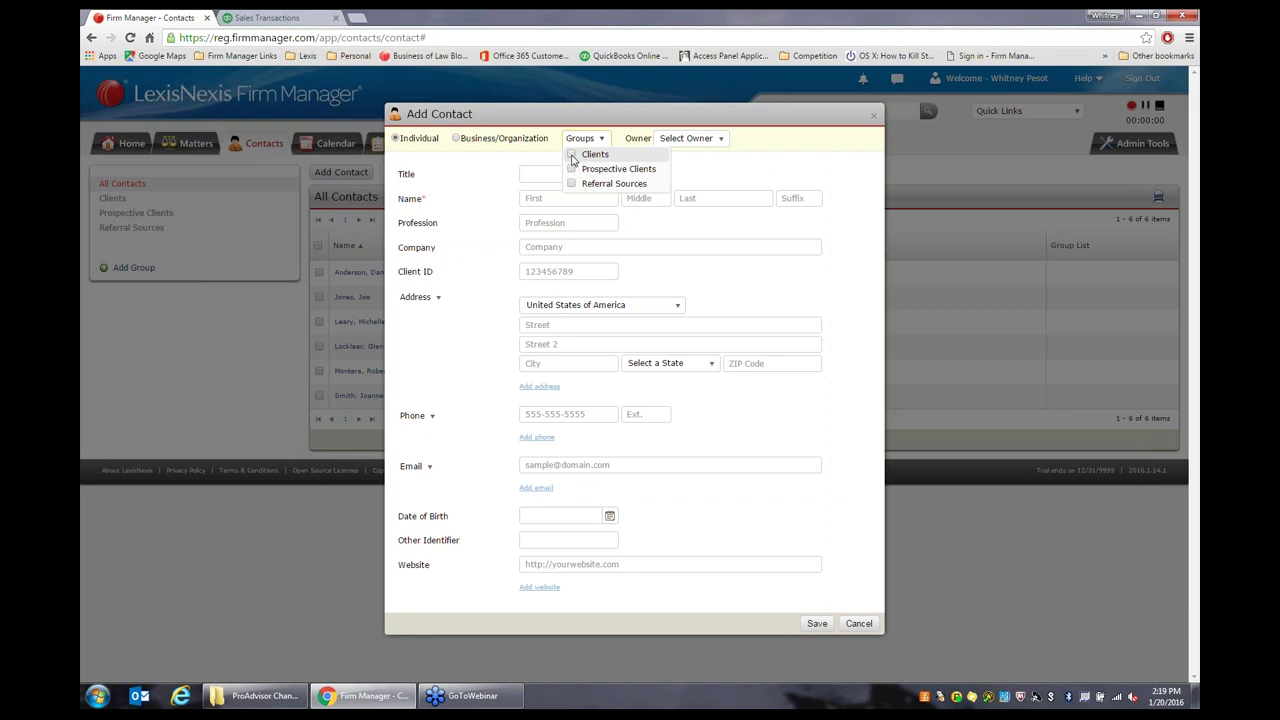
click(873, 115)
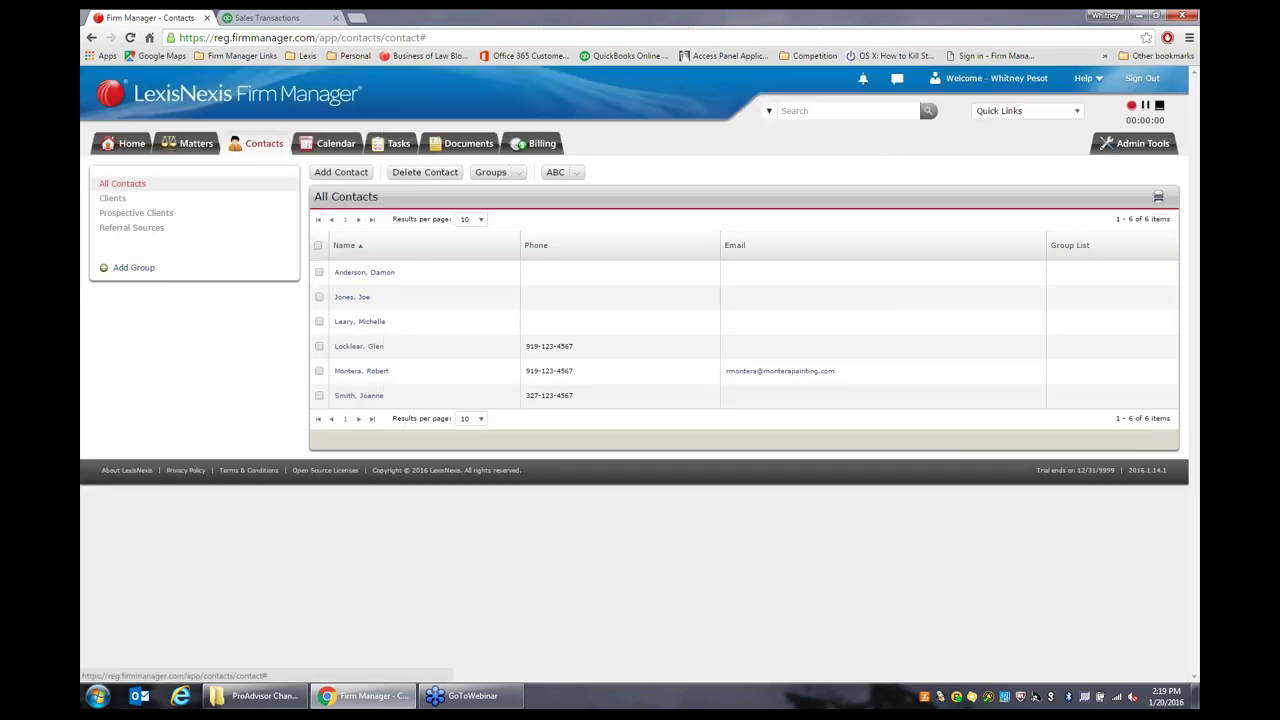
View the calendar's scheduled events for the week of January 17 - 23, 2016.
click(338, 148)
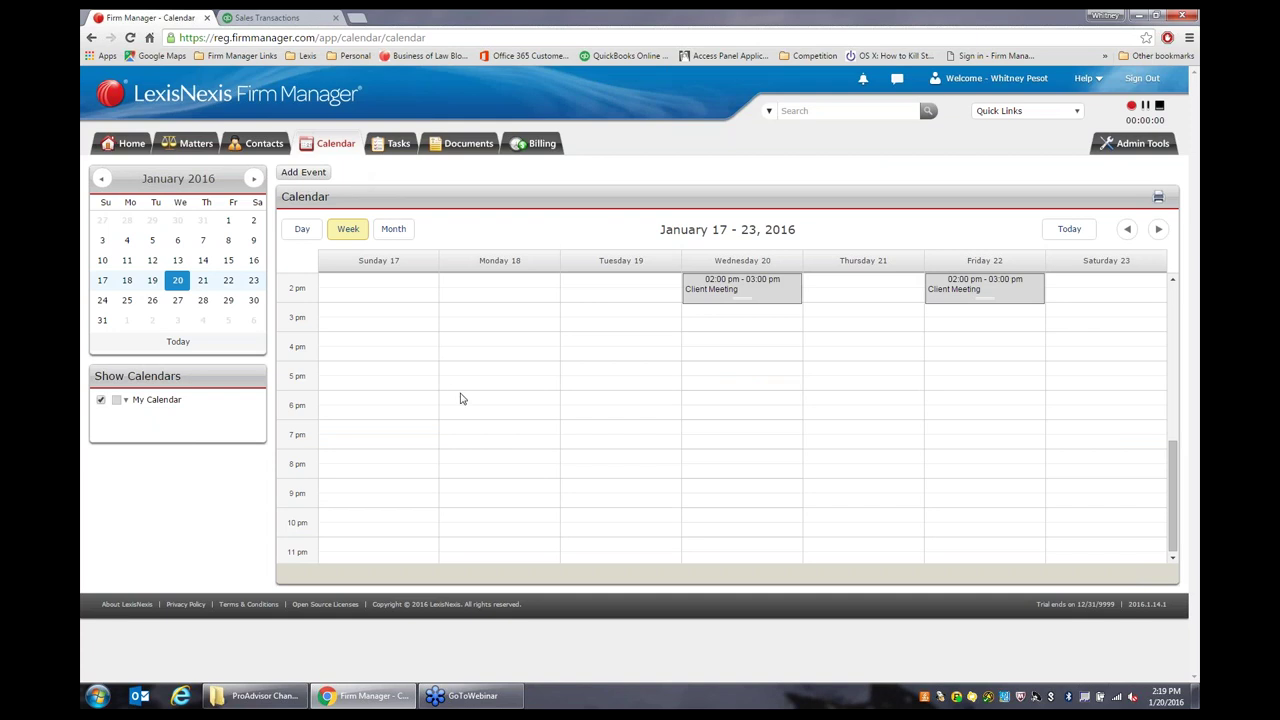
scroll(460, 396, up, 3)
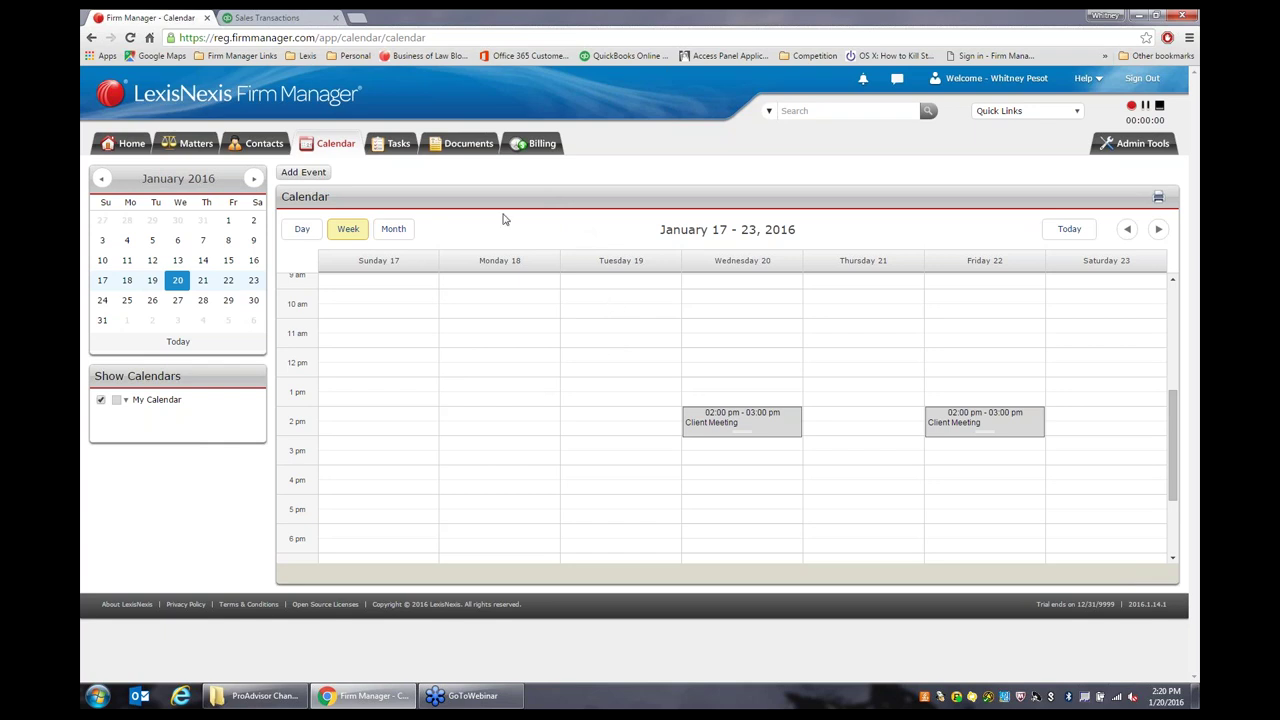
Review the task list and its filter options, including the Category and Assigned To choices.
click(398, 145)
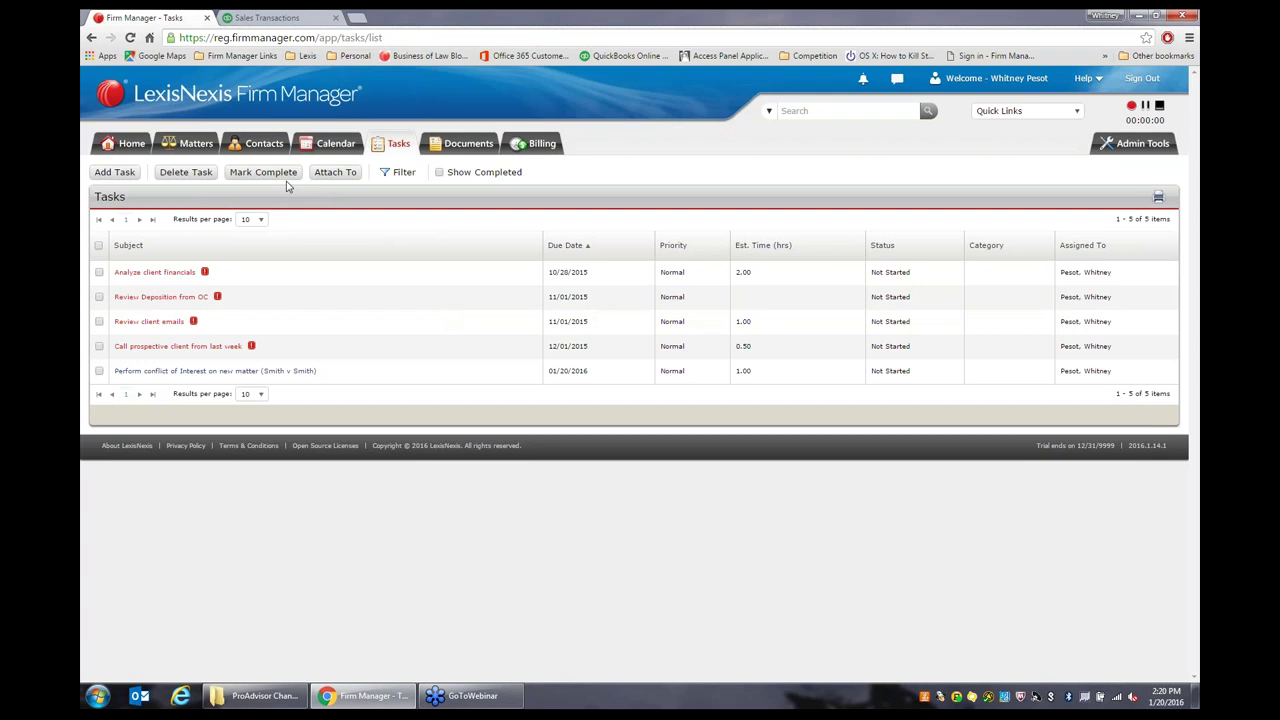
click(397, 176)
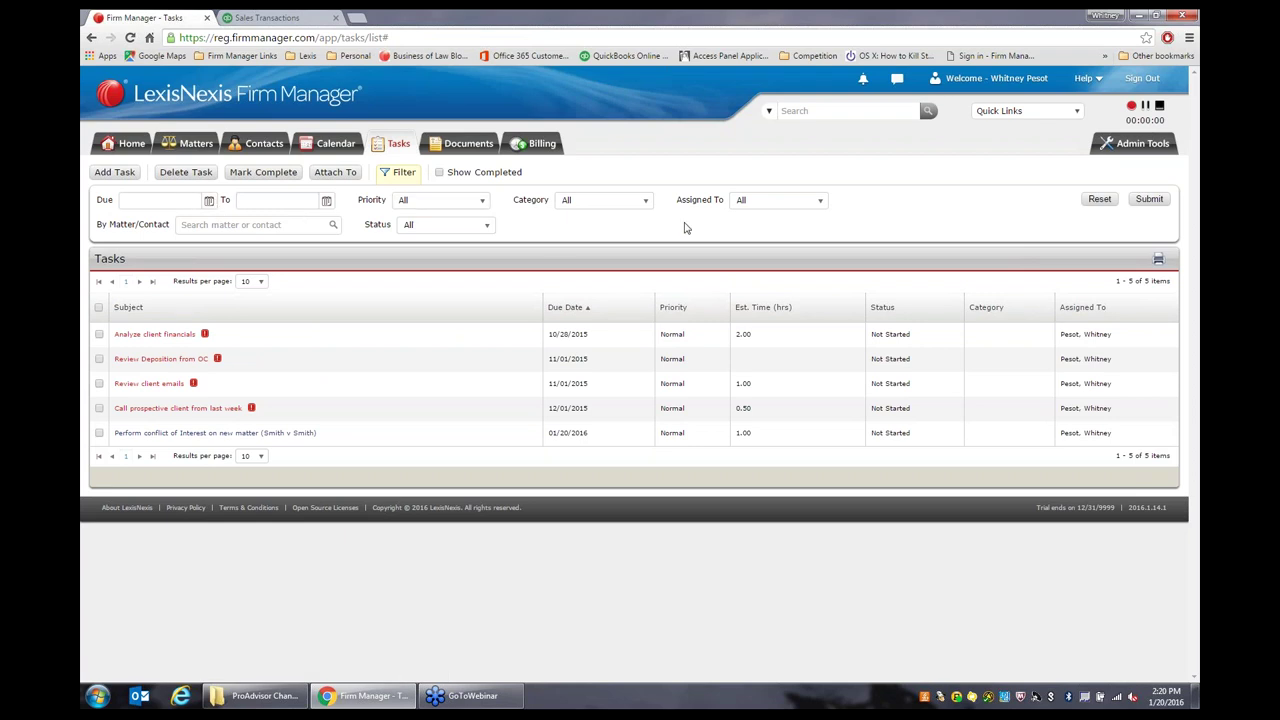
click(605, 200)
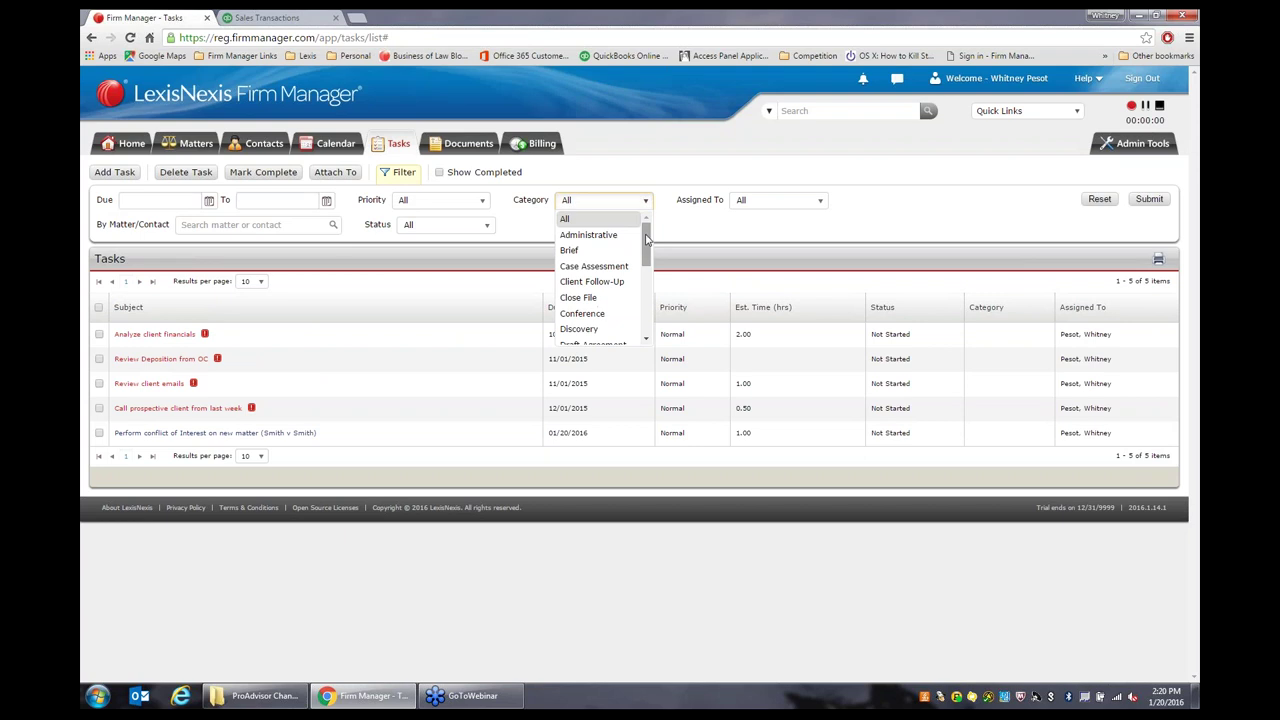
mouse_move(645, 248)
mouse_down()
mouse_move(645, 325)
mouse_move(645, 225)
mouse_up()
key(Escape)
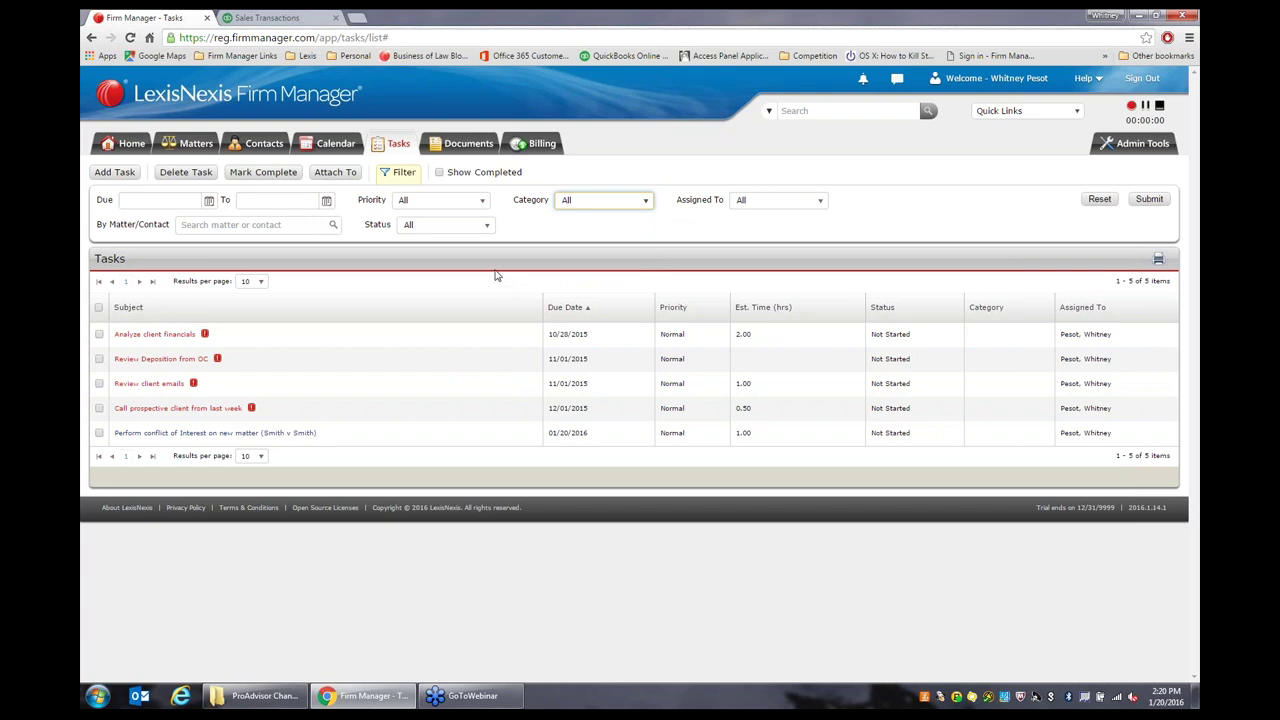
click(820, 205)
click(821, 206)
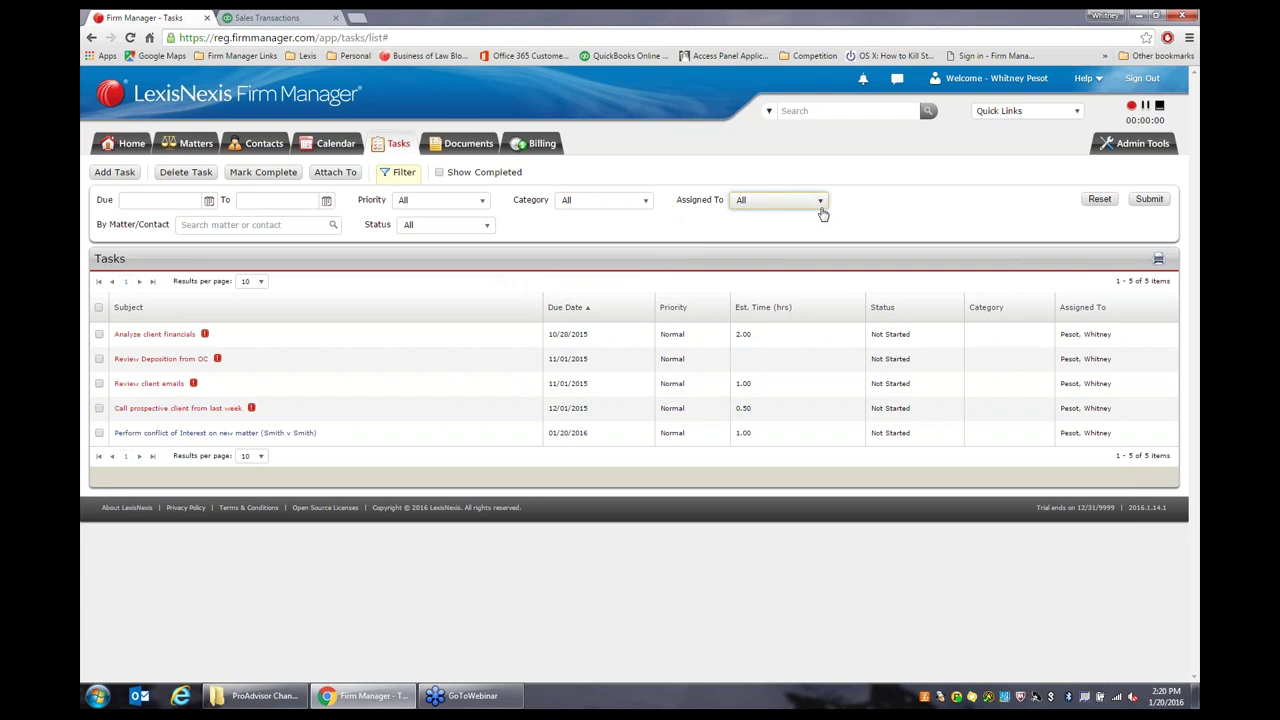
Browse the contents of both matter folders in the document library.
click(476, 156)
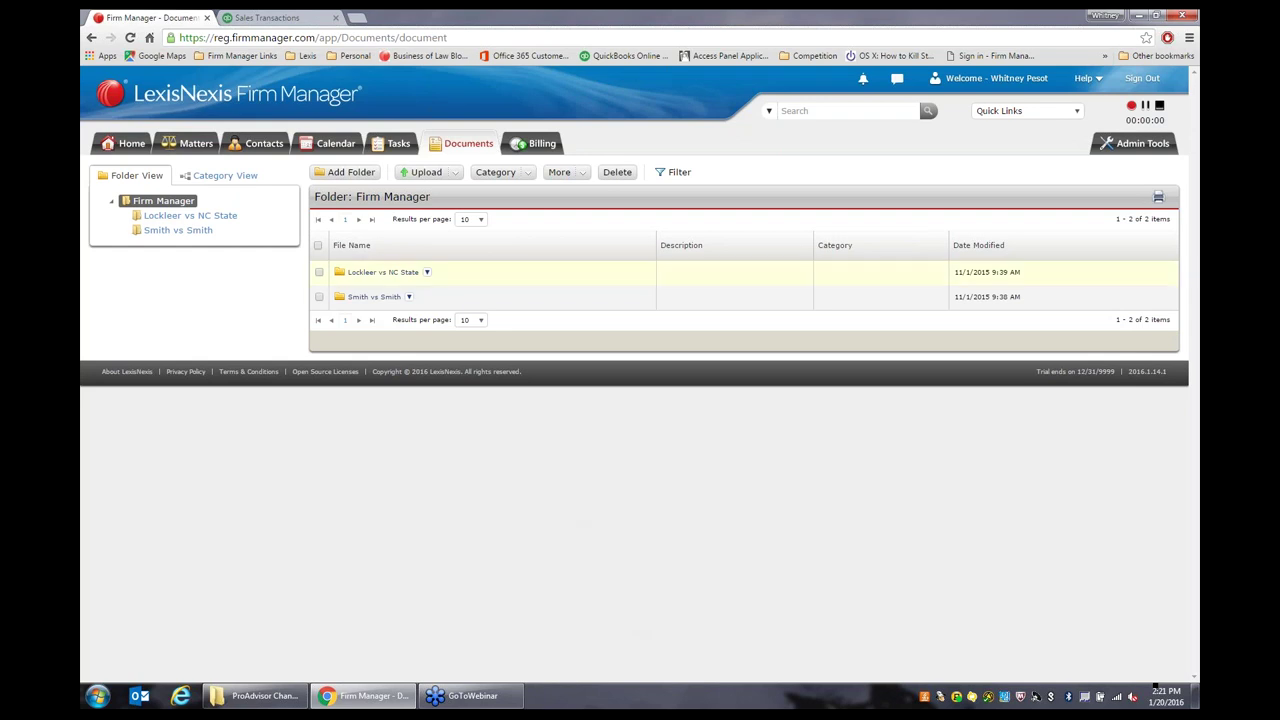
click(375, 273)
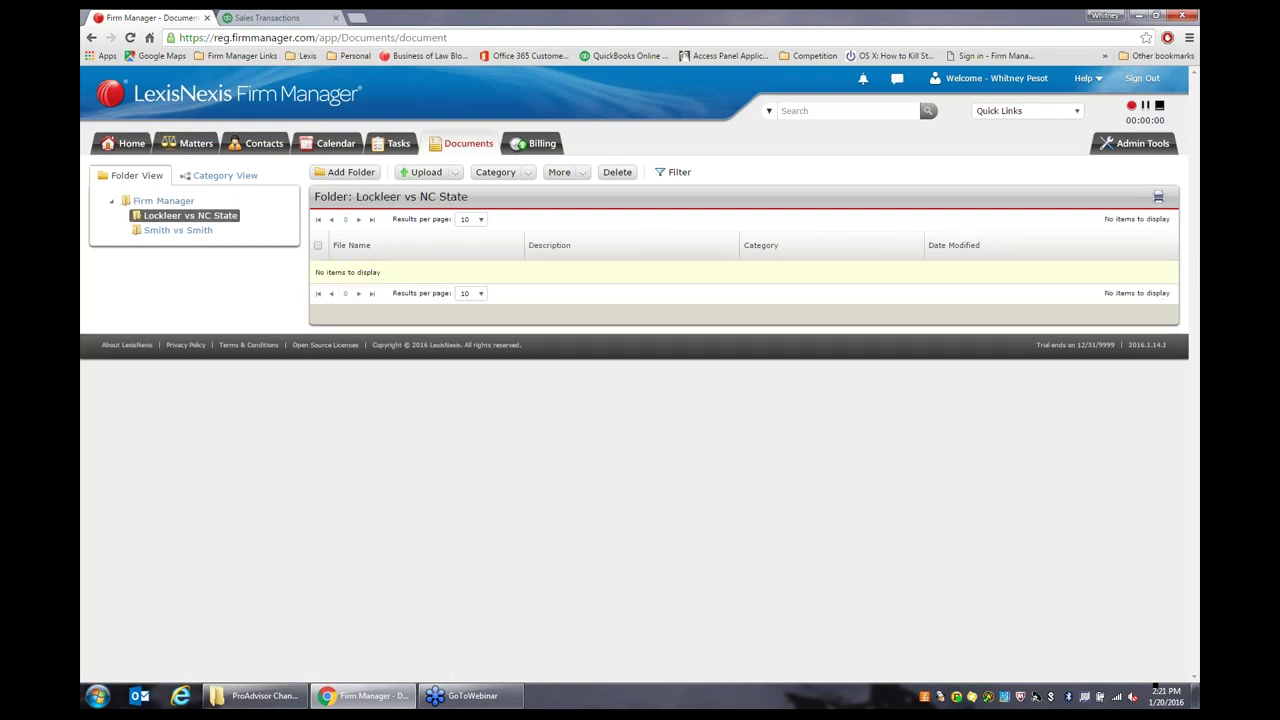
click(191, 231)
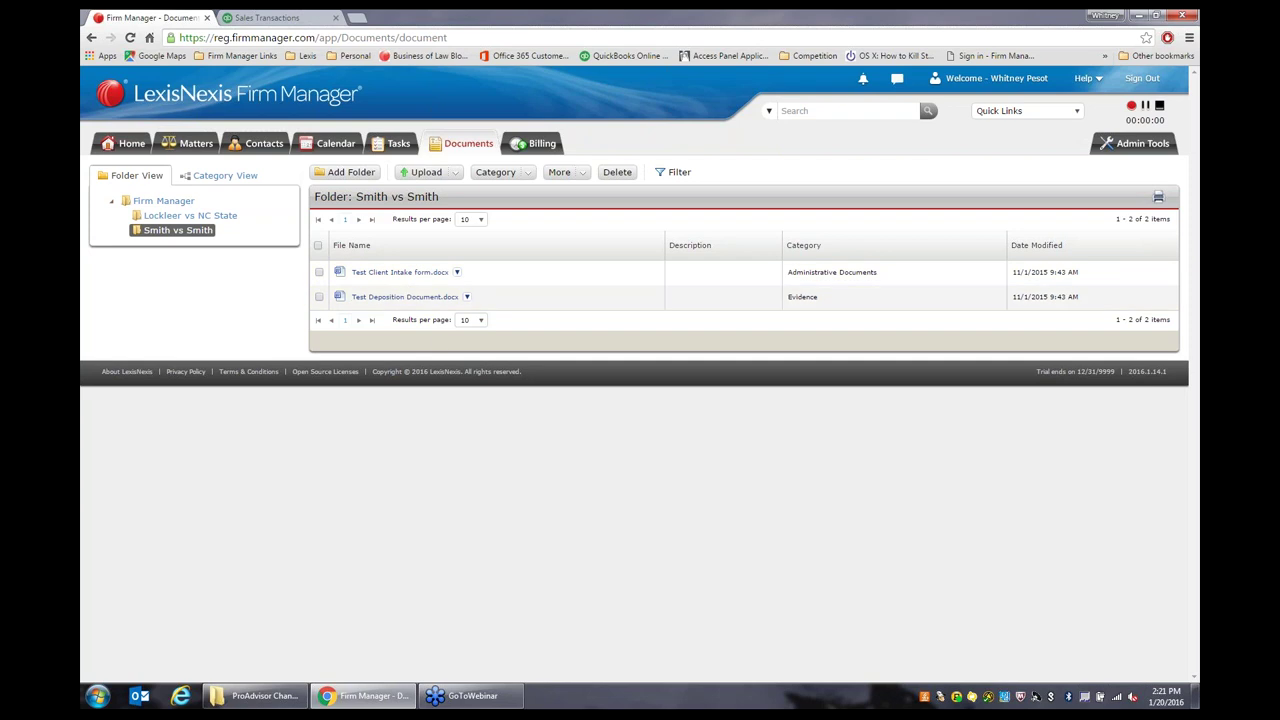
Examine the upload, category, additional action and filter options available for the open folder's documents.
click(427, 173)
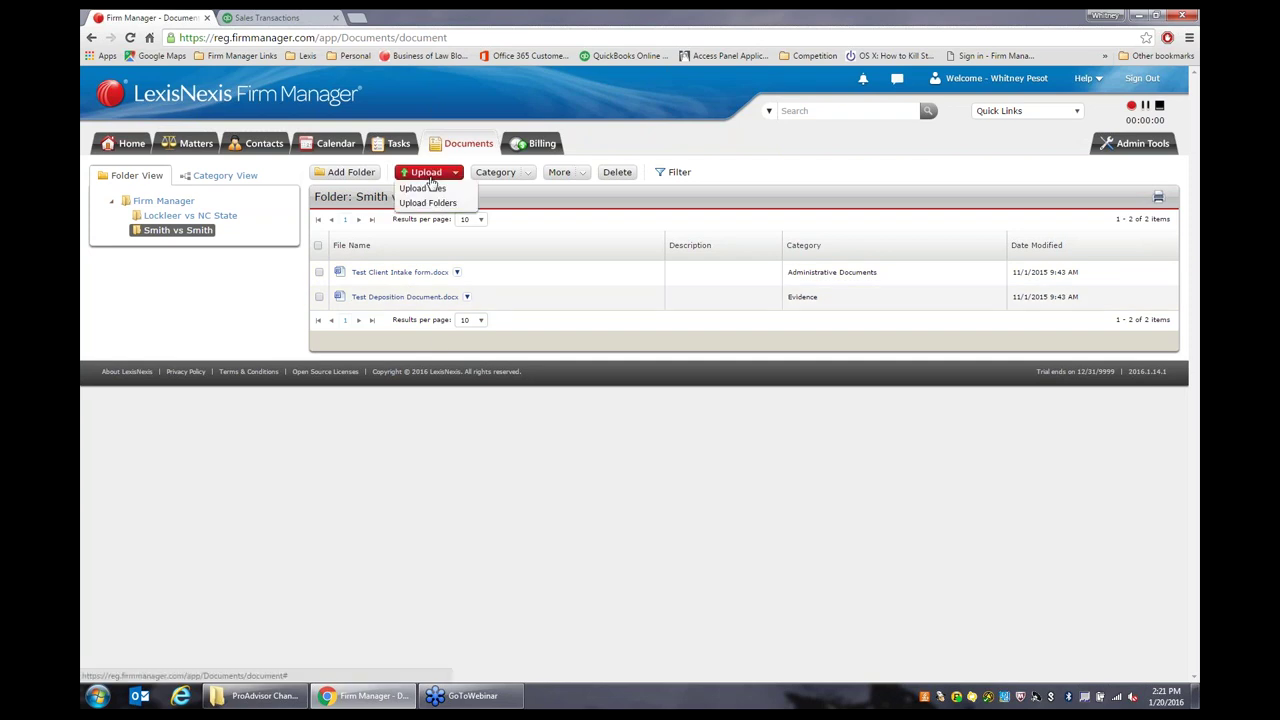
click(501, 175)
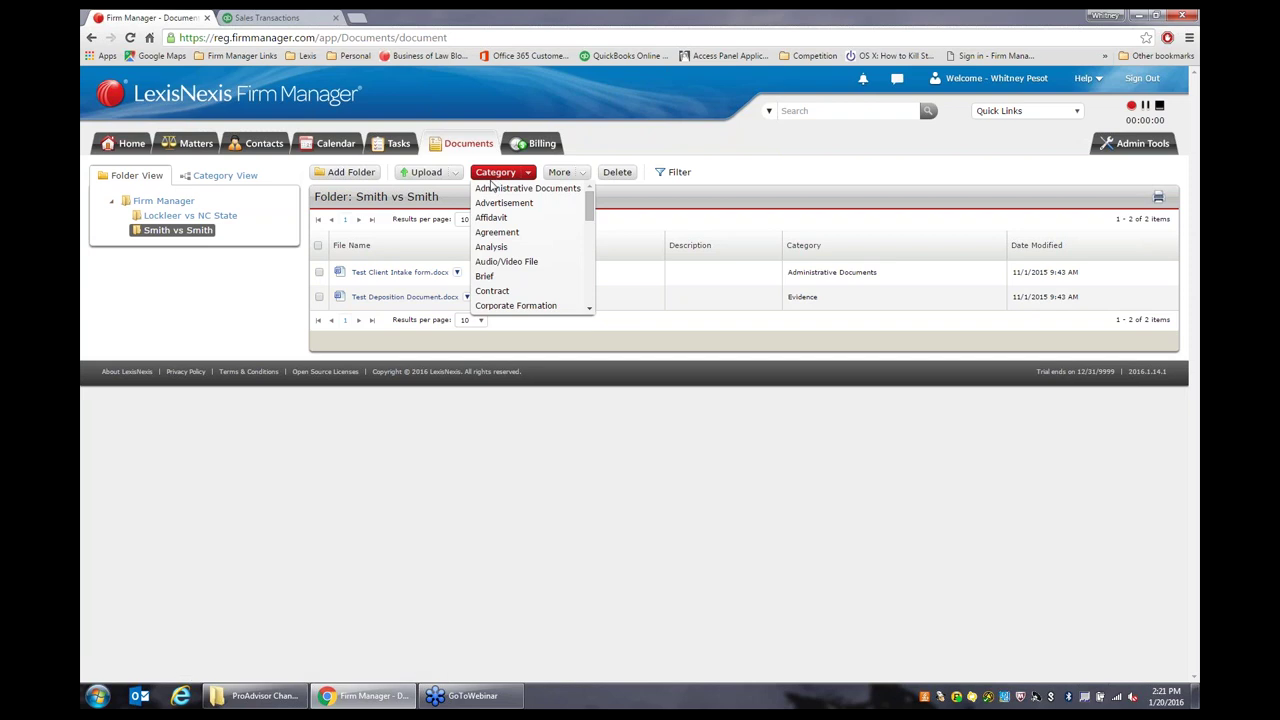
click(563, 174)
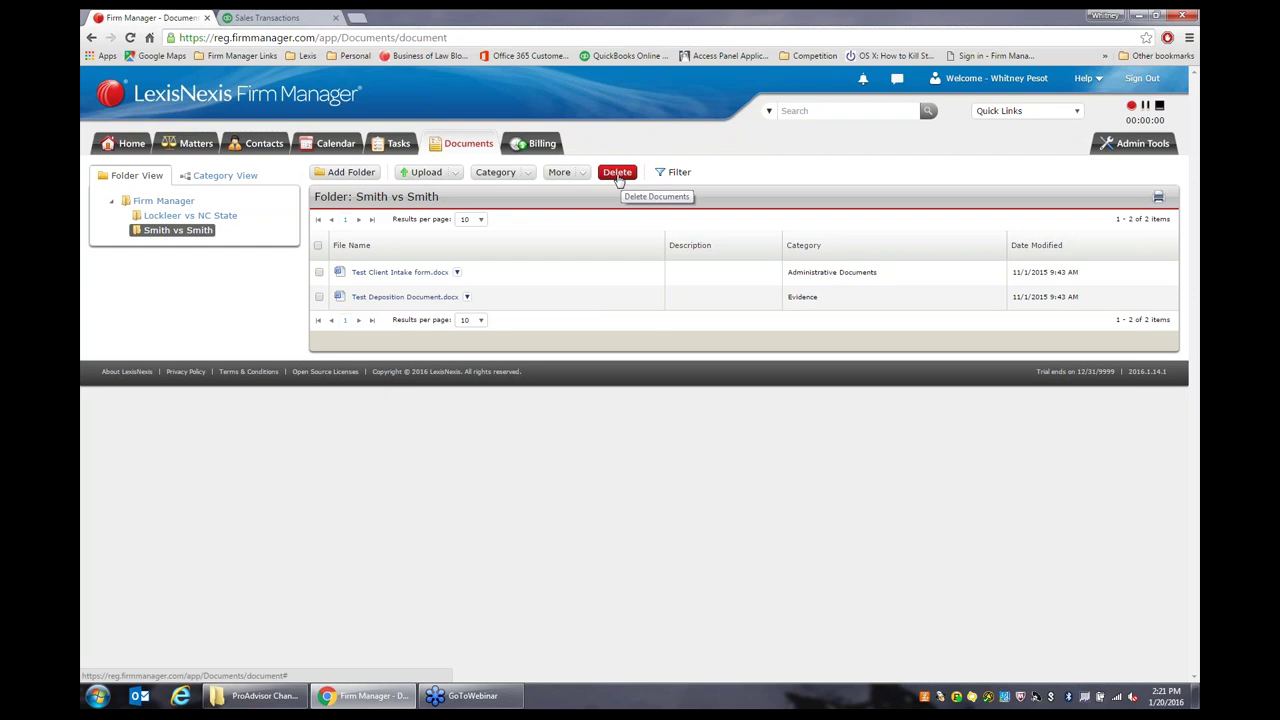
click(672, 176)
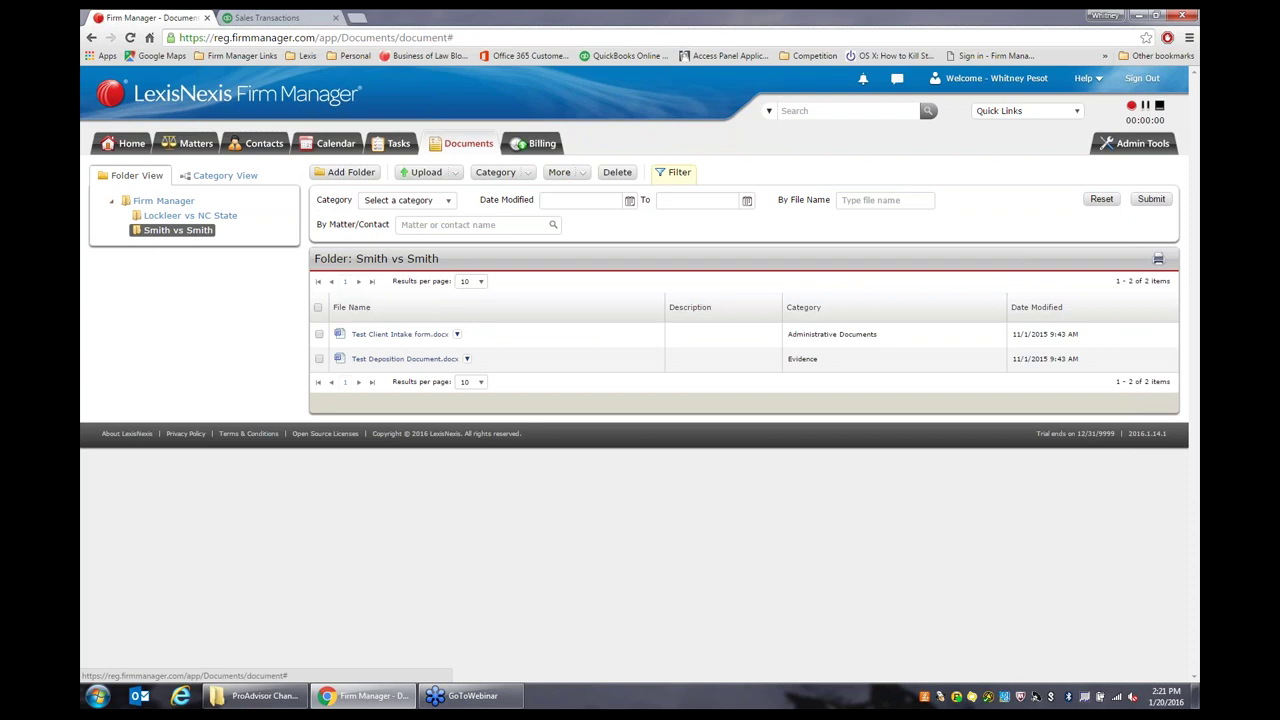
click(672, 172)
View all Coming Due invoices from the billing dashboard's Aging Report and return to the dashboard.
click(540, 144)
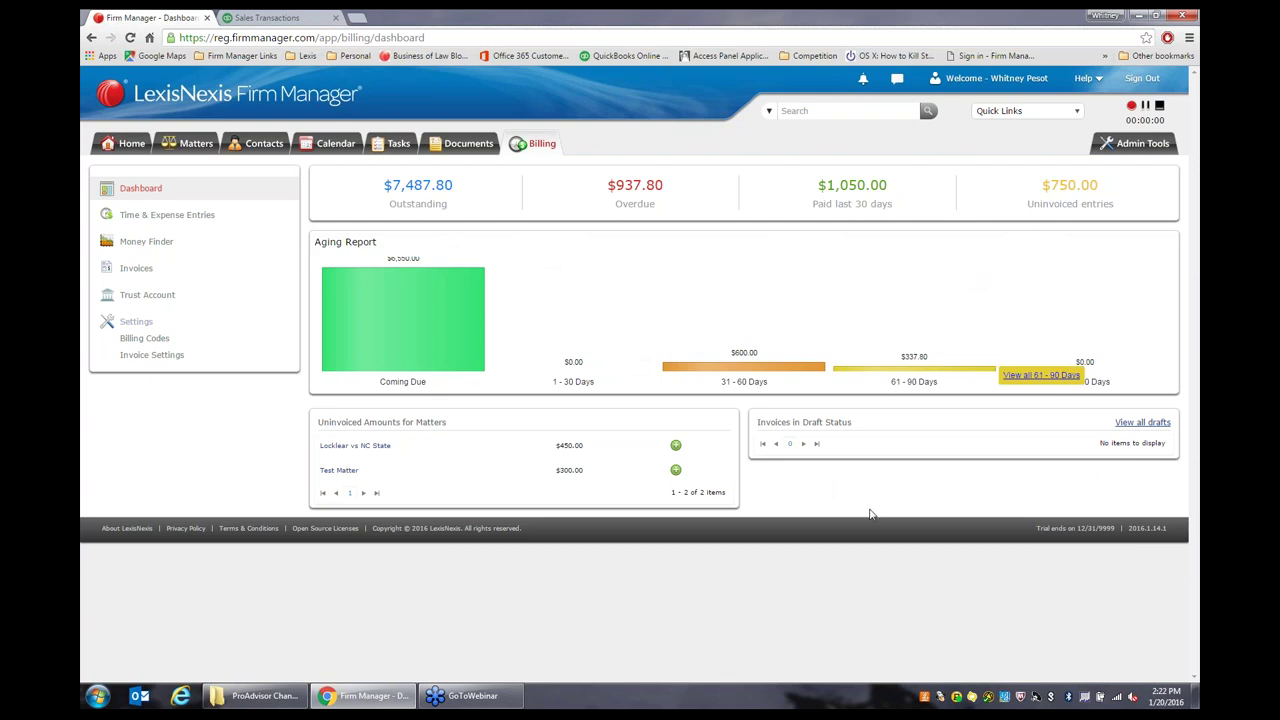
mouse_move(460, 338)
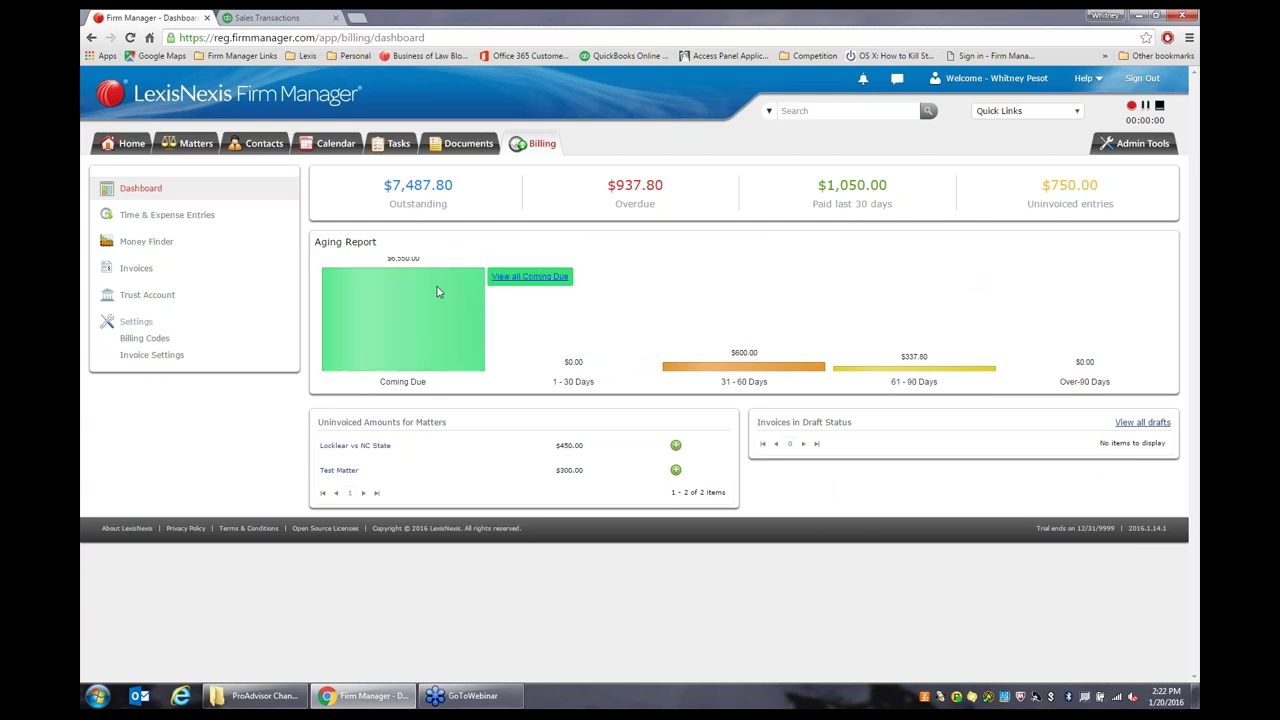
click(508, 284)
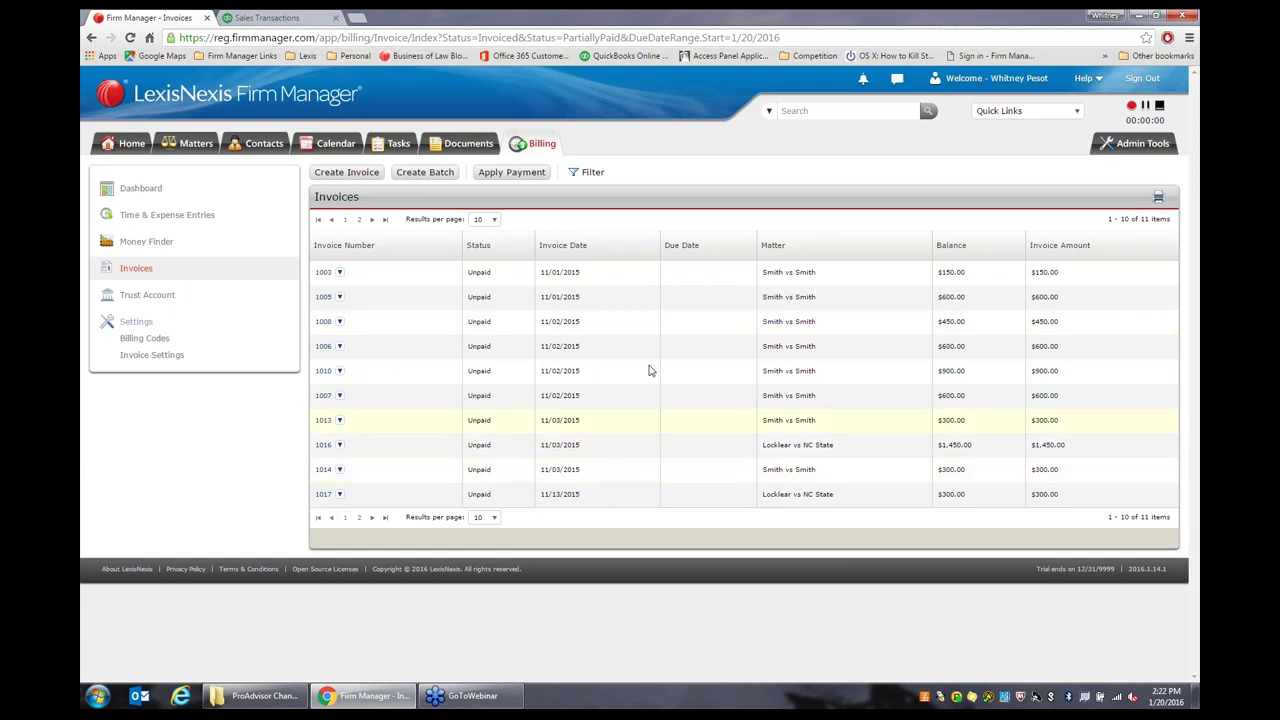
click(91, 38)
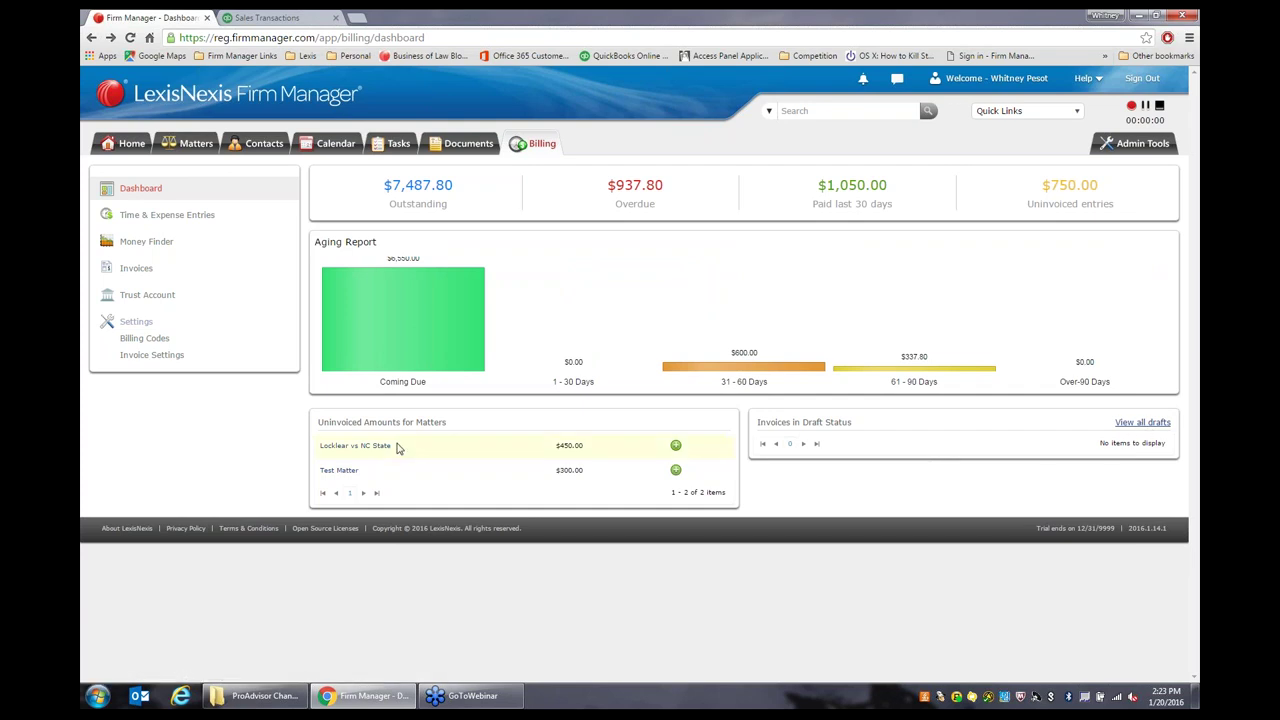
Start an invoice from the NC State matter's uninvoiced amount and review its entries and client comments.
click(676, 447)
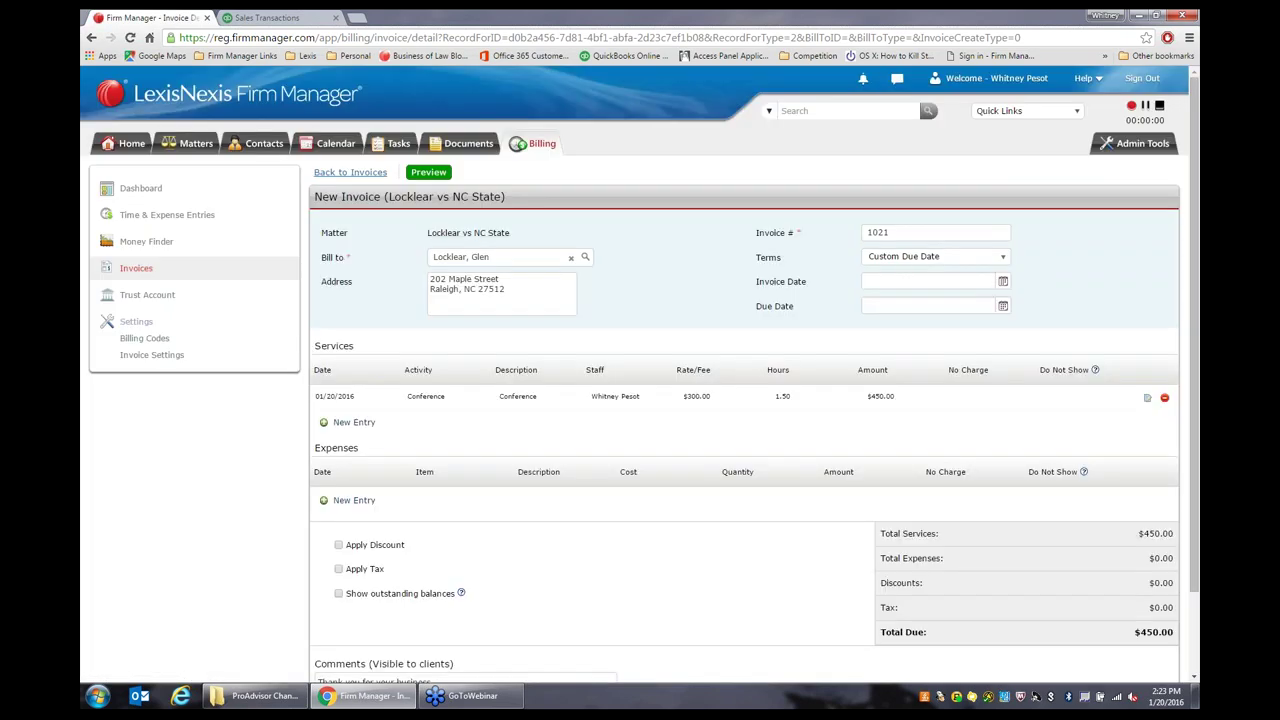
scroll(689, 451, down, 1)
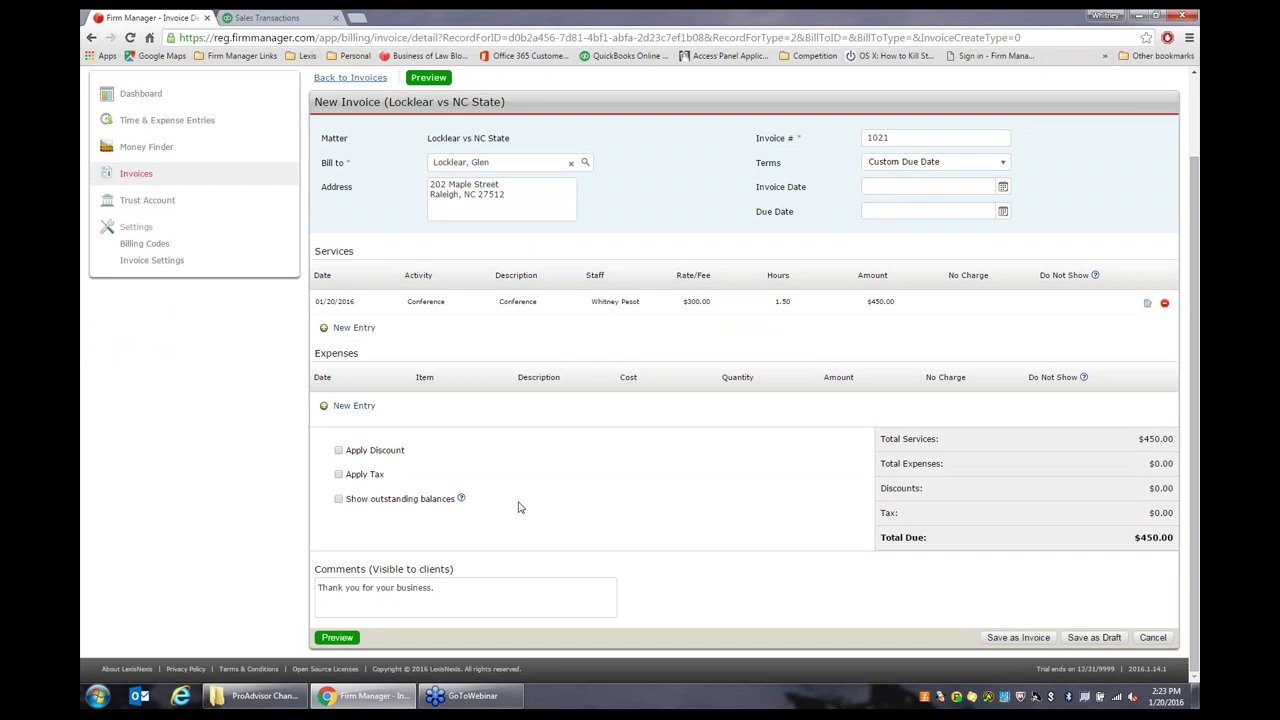
click(466, 584)
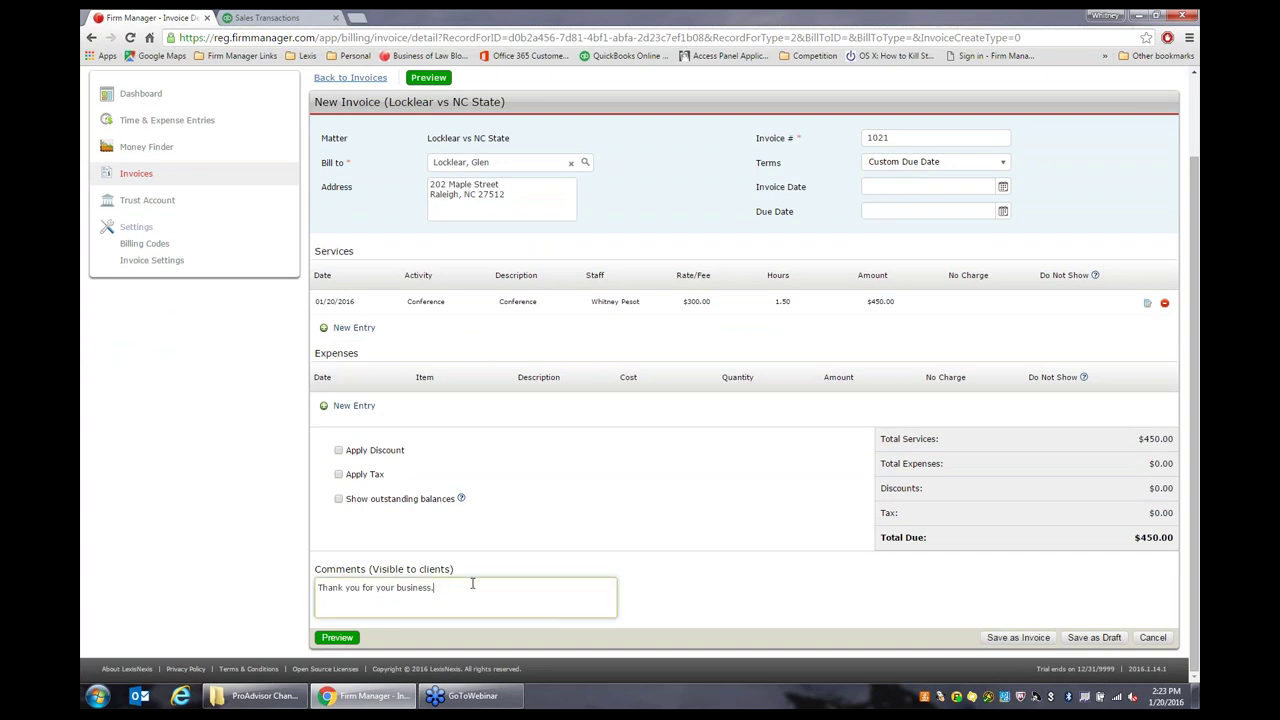
scroll(801, 487, up, 1)
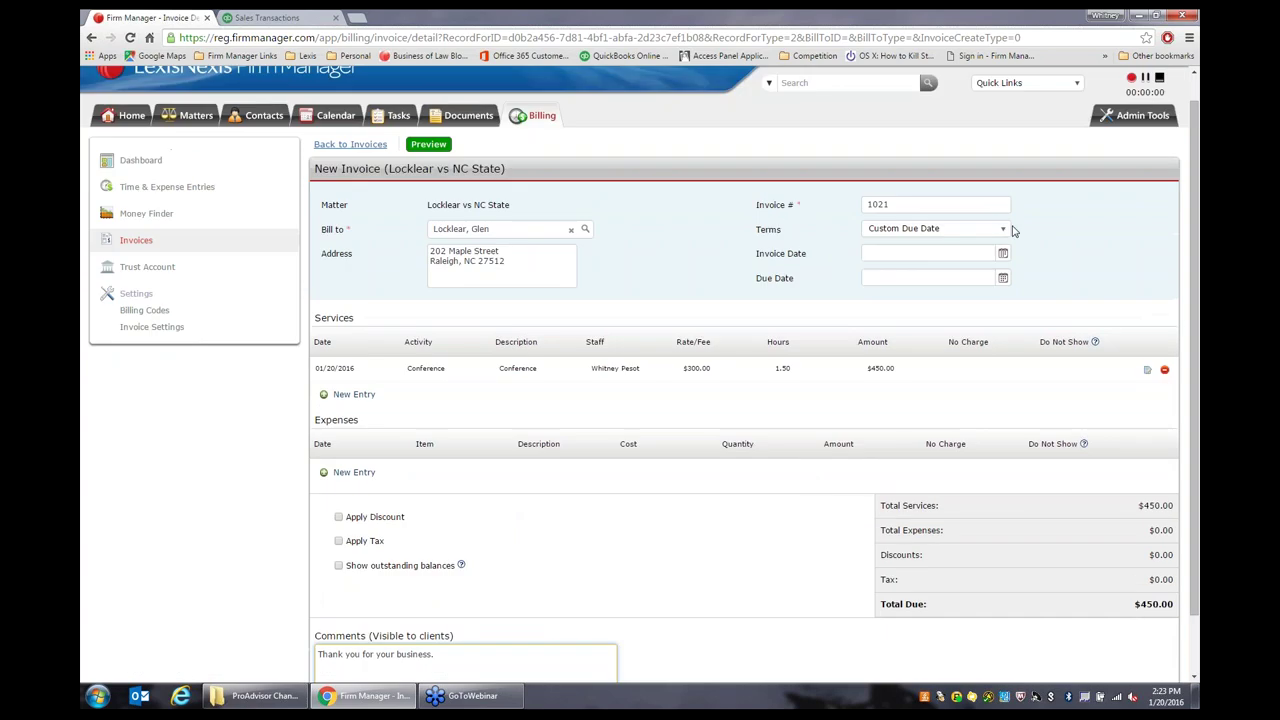
Set the new invoice's payment terms to Due Upon Receipt.
click(1003, 229)
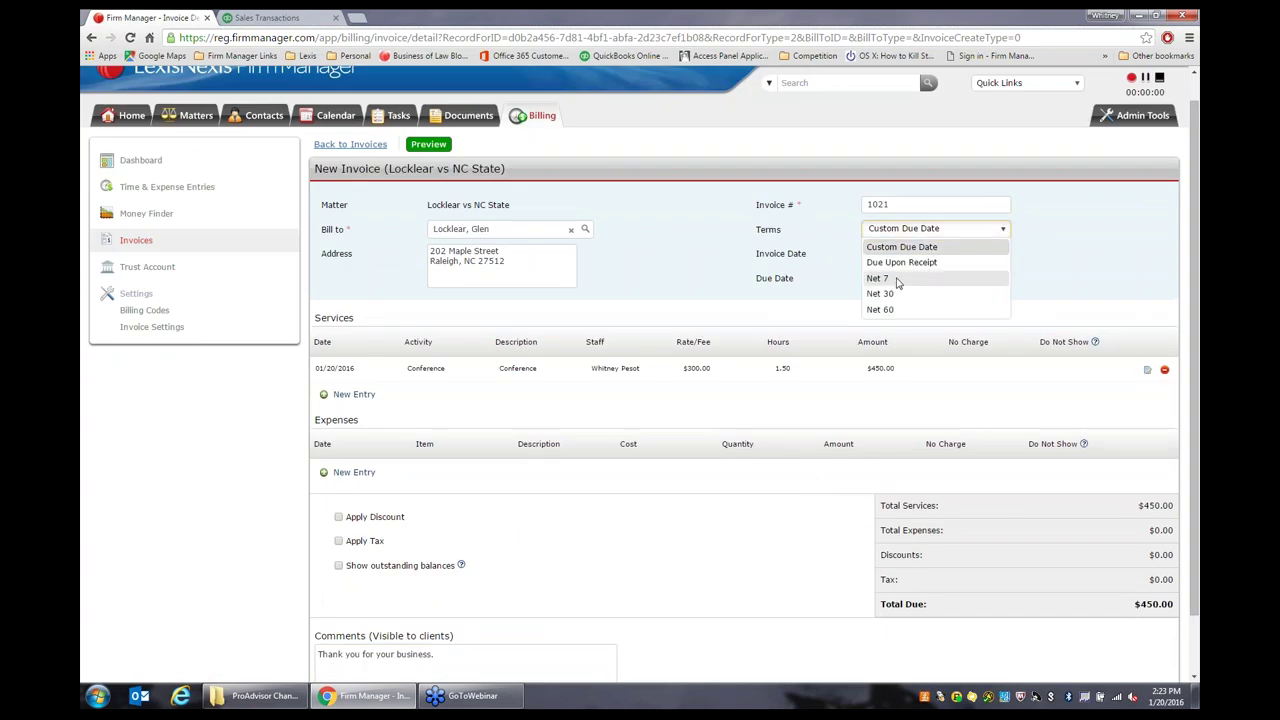
click(900, 262)
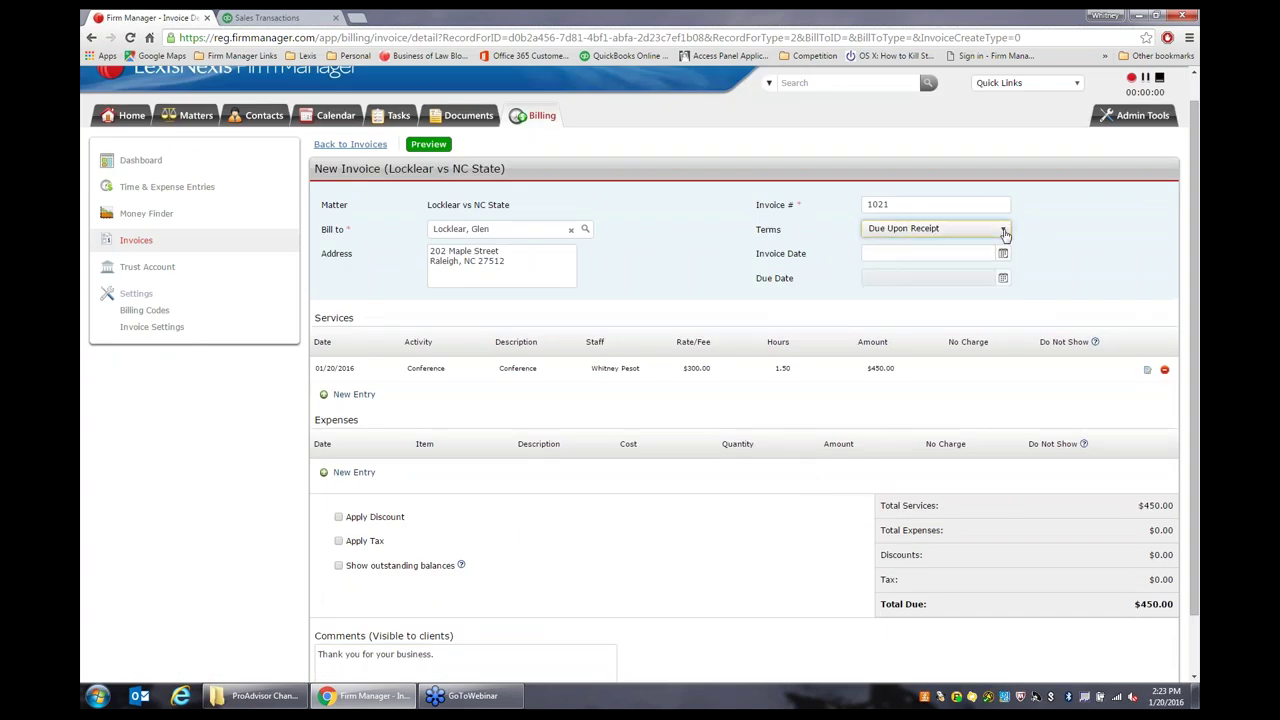
click(1002, 229)
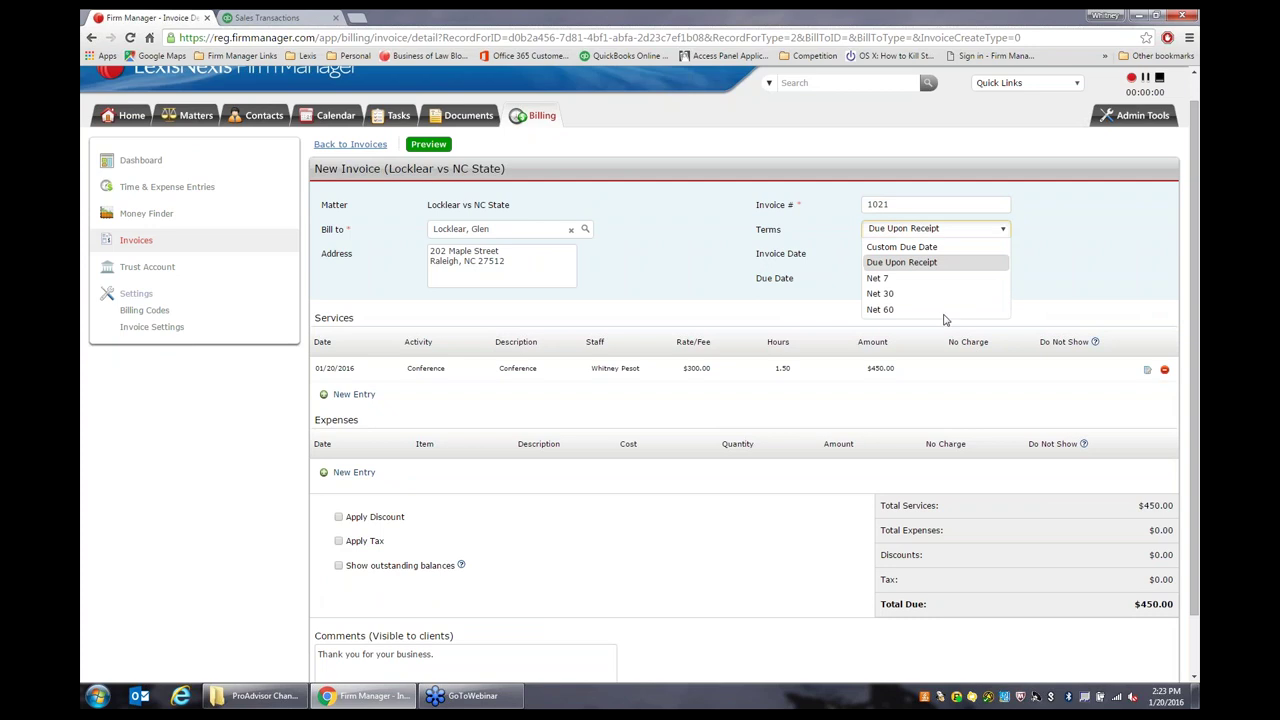
click(1005, 230)
click(884, 204)
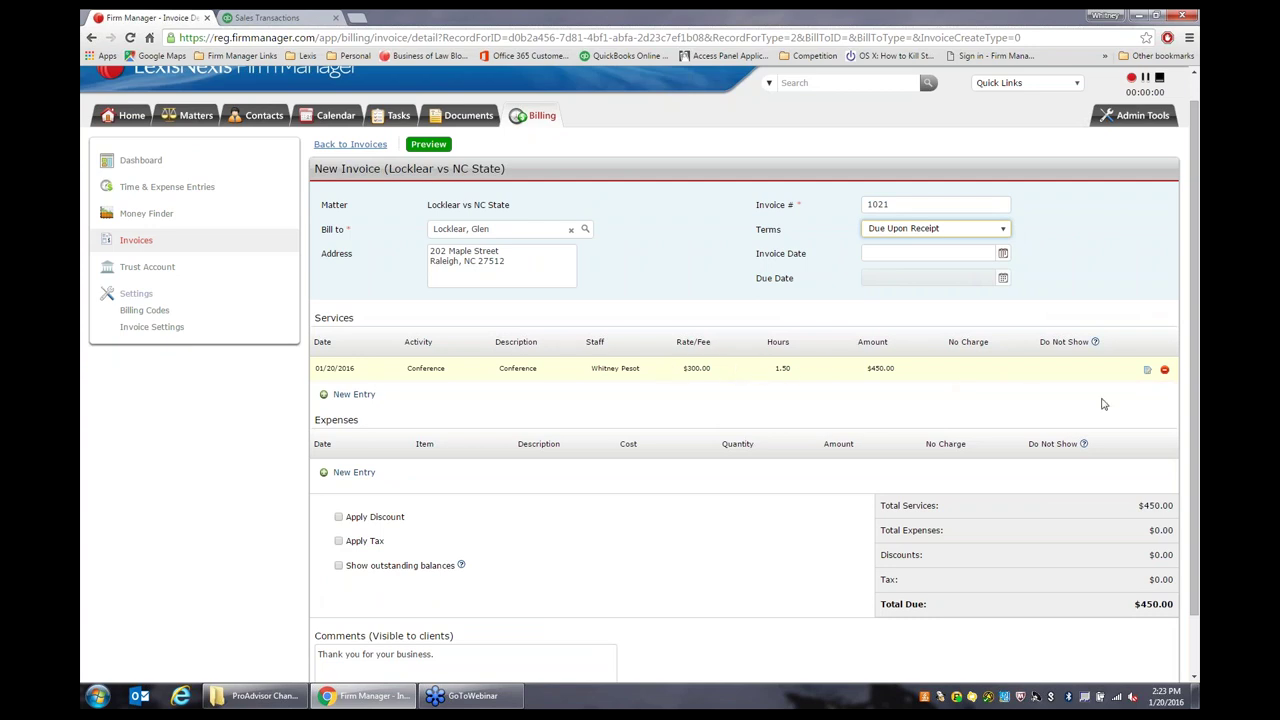
Change the hourly rate of the invoice's Conference service entry to $350.00 and save the entry.
click(1148, 372)
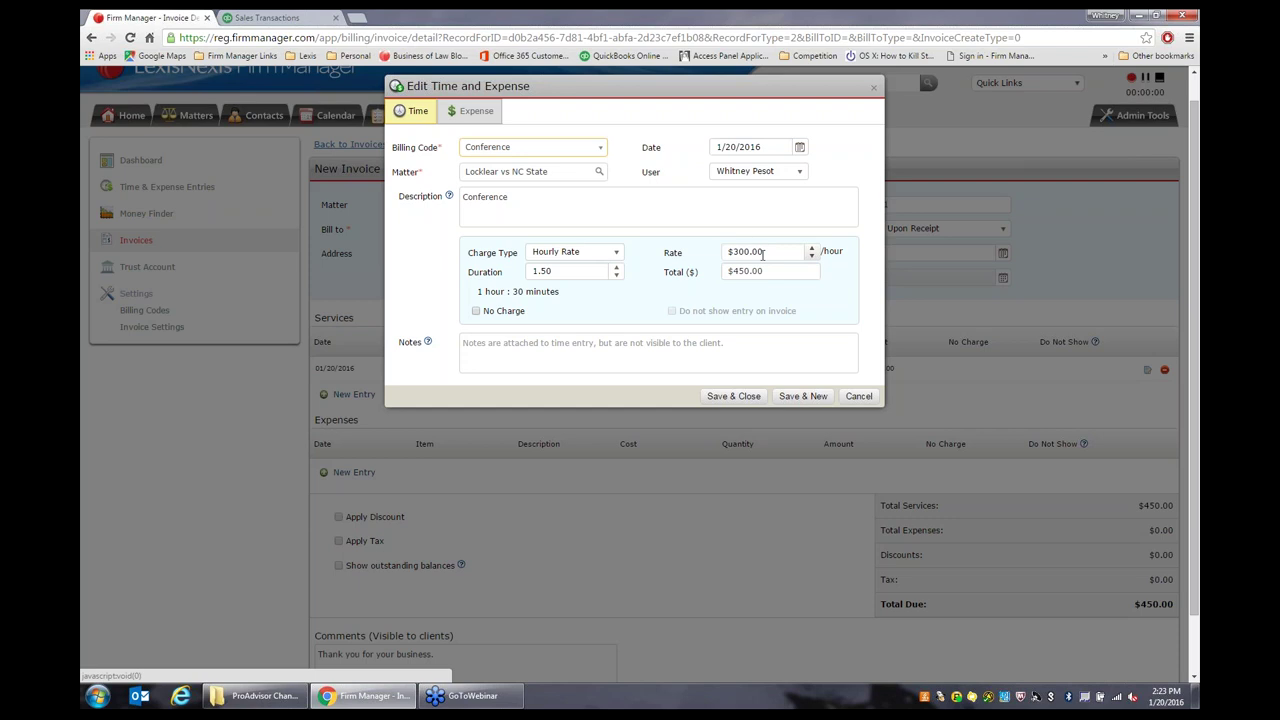
click(745, 253)
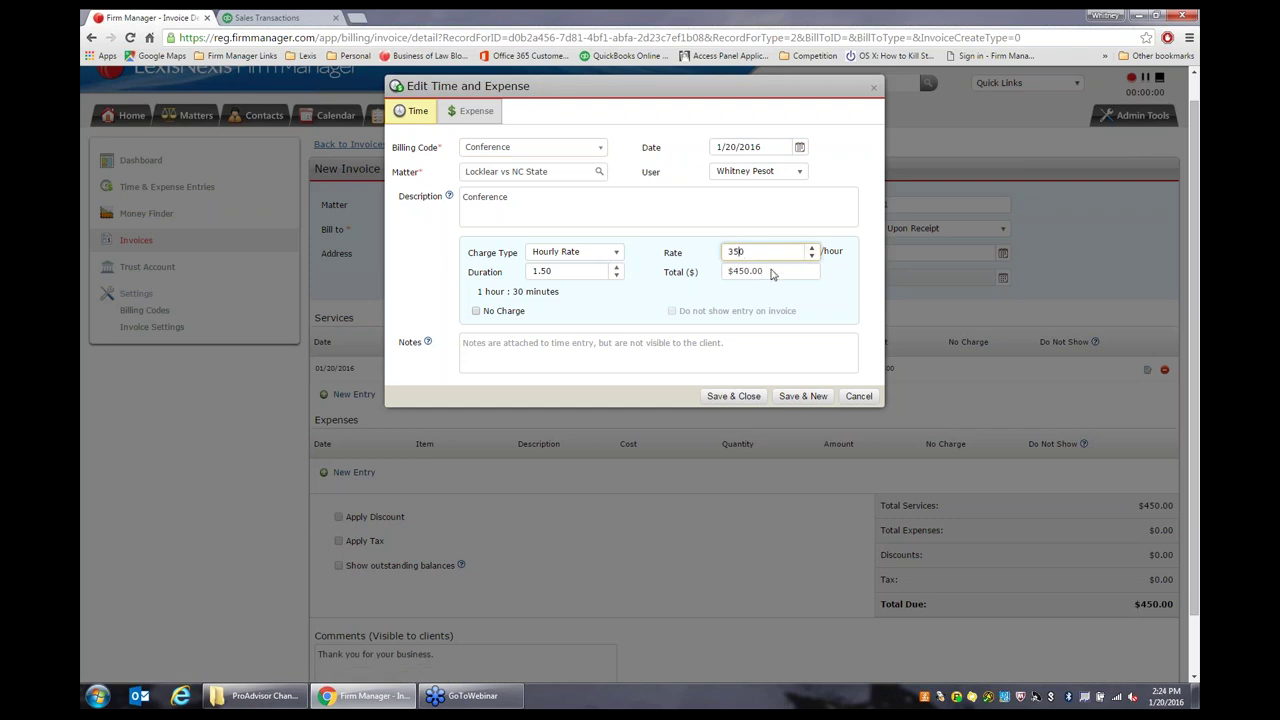
click(771, 274)
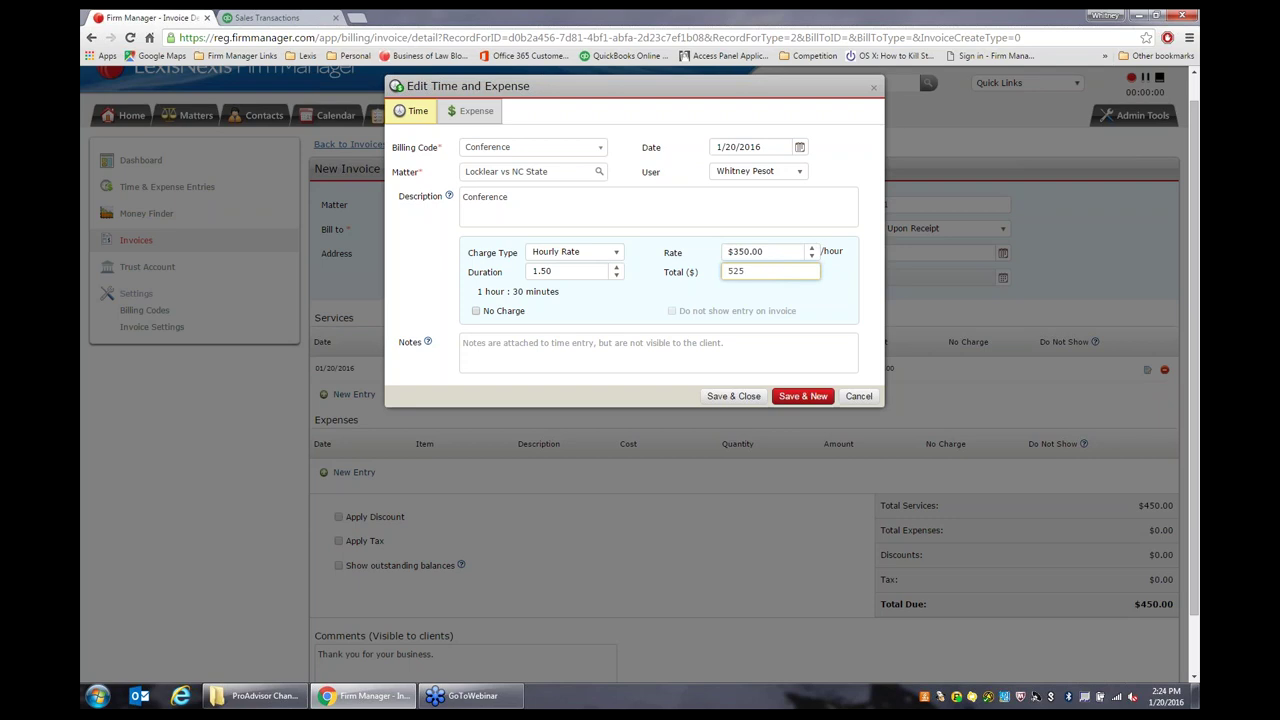
click(733, 396)
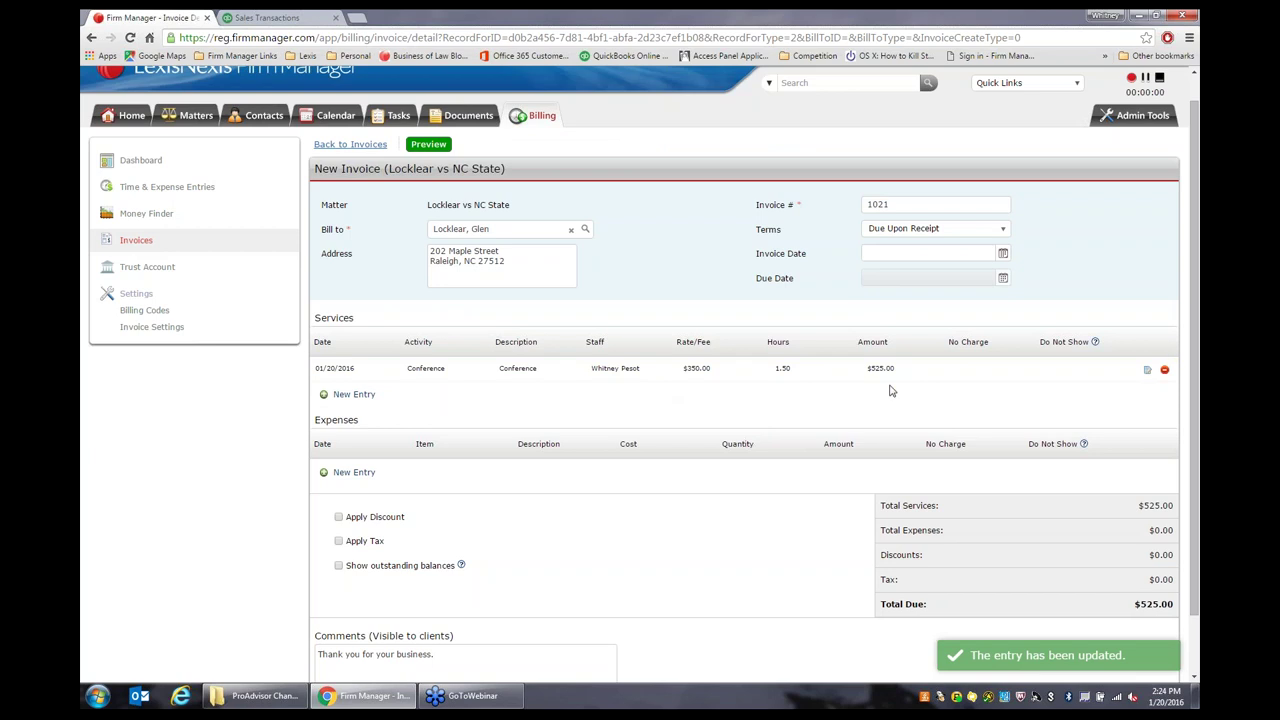
scroll(845, 411, down, 1)
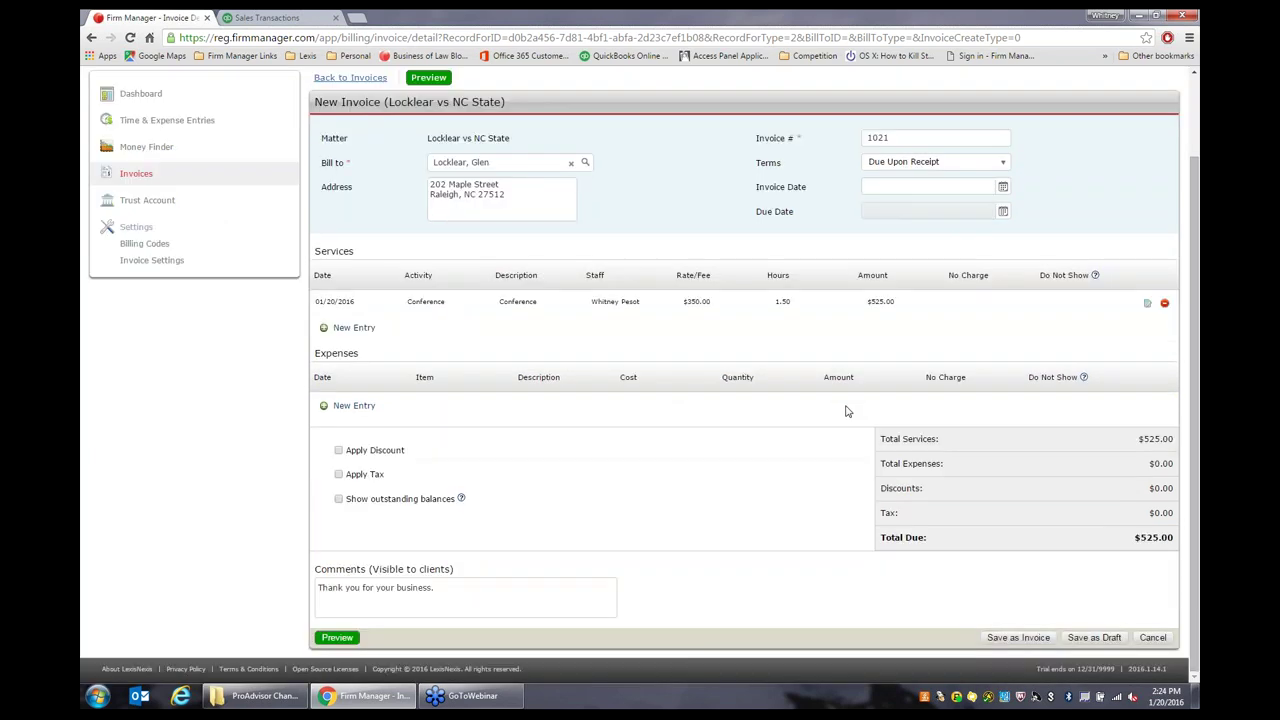
Save the new NC State matter invoice as a draft.
scroll(845, 411, up, 1)
scroll(848, 424, down, 1)
click(1080, 639)
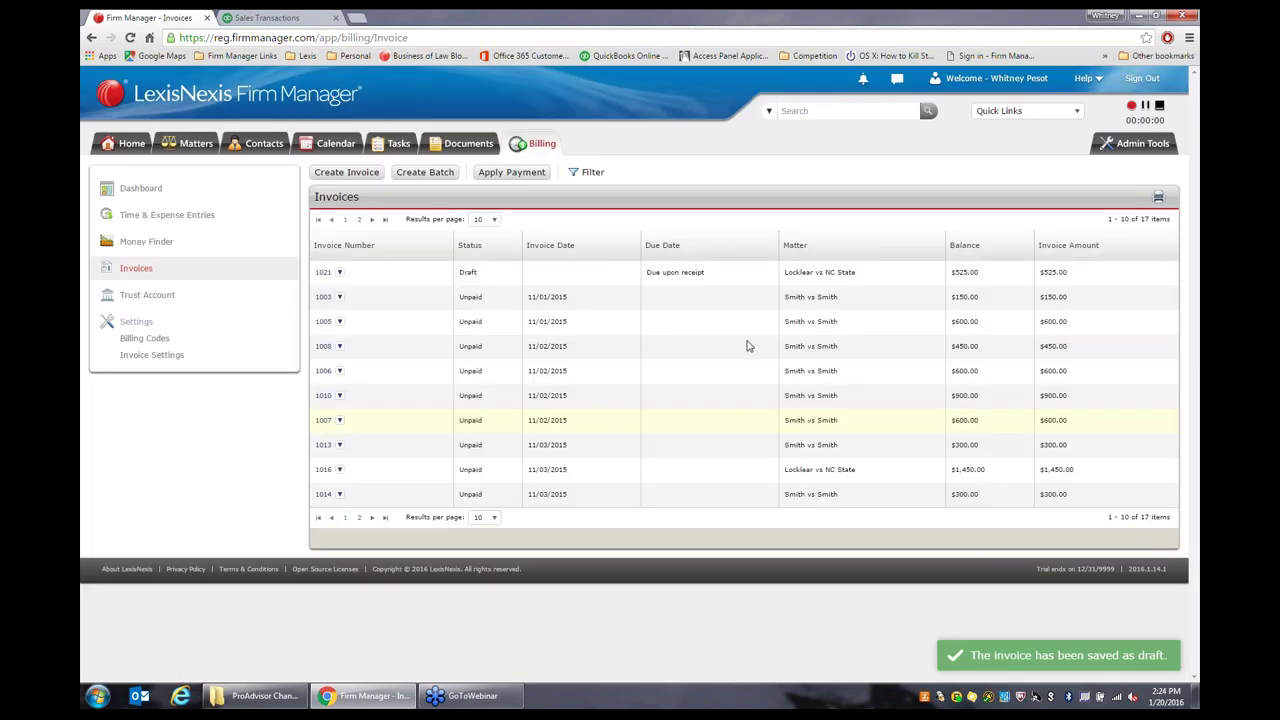
Reopen the draft NC State invoice, preview its printable version and close the preview.
click(322, 276)
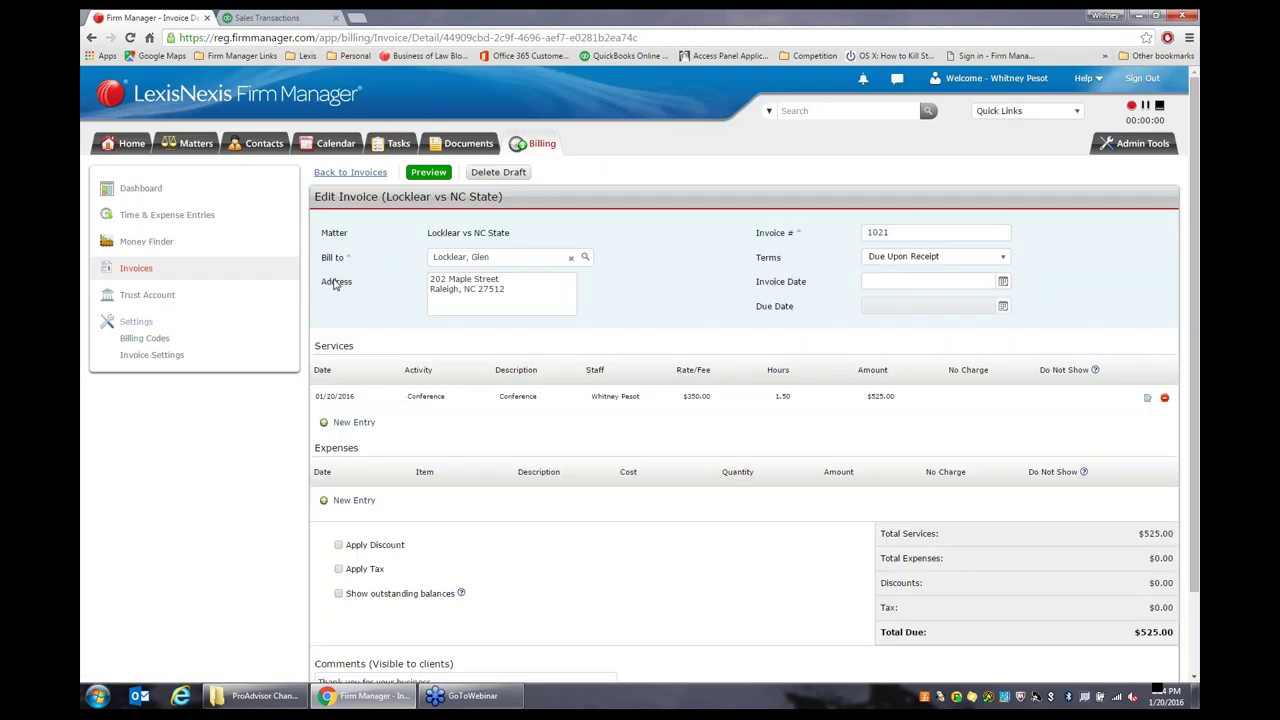
click(440, 176)
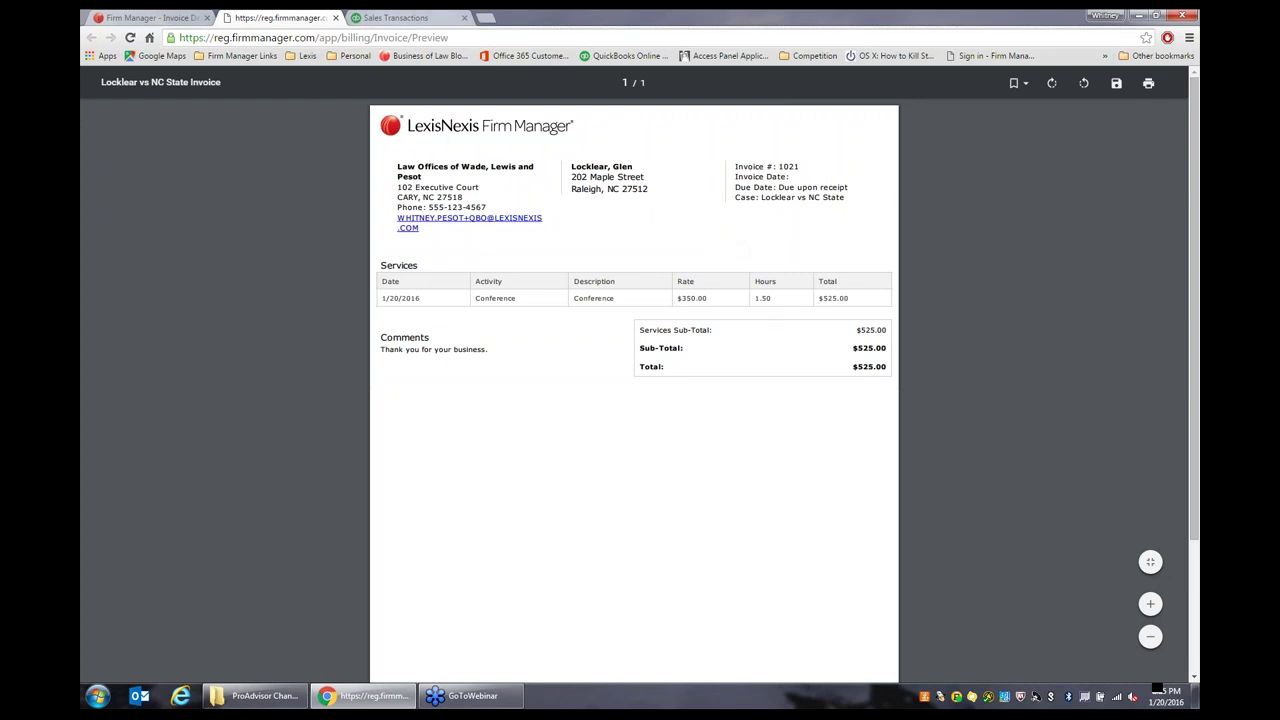
click(335, 18)
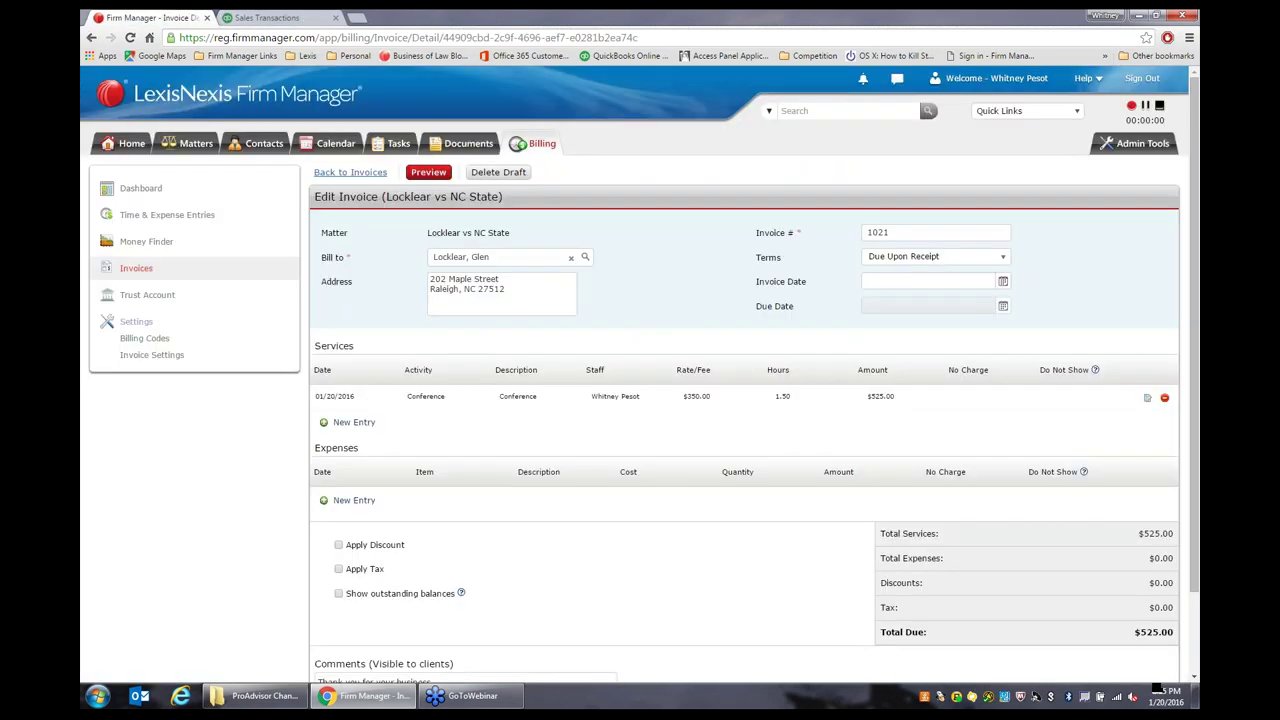
Finalize the draft NC State invoice by saving it as an invoice and confirming the save.
scroll(680, 320, down, 2)
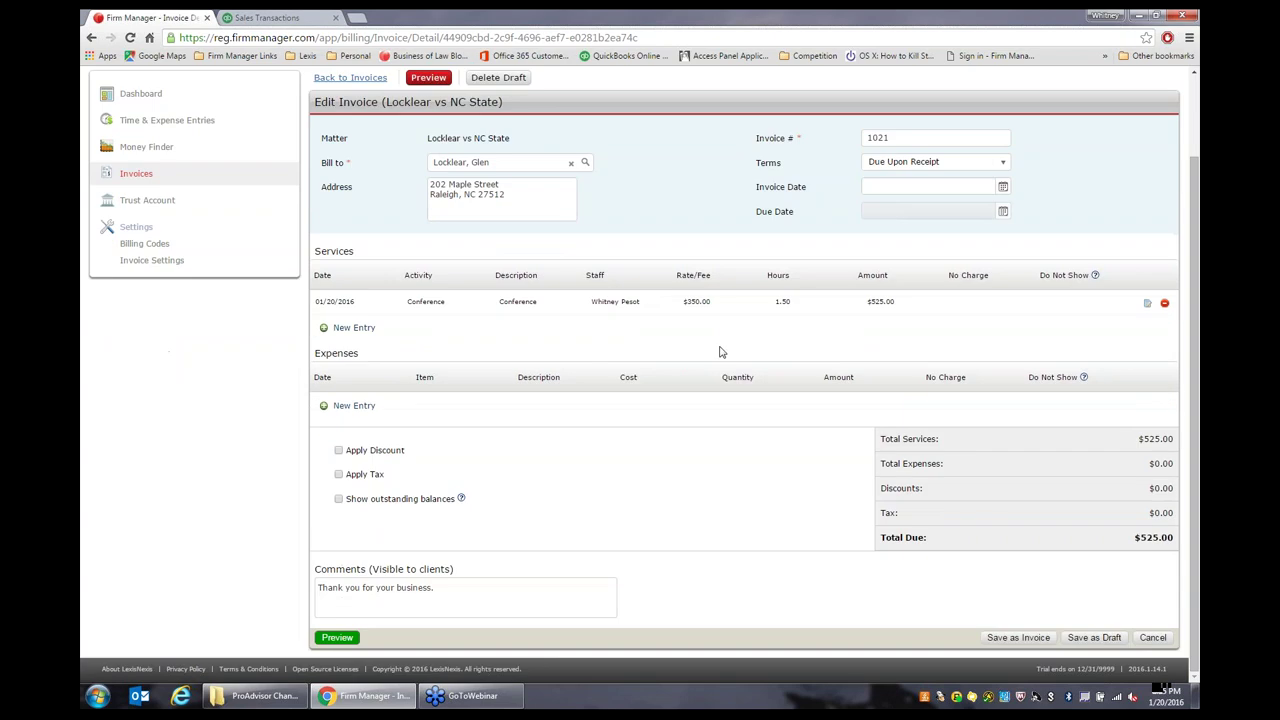
click(1003, 641)
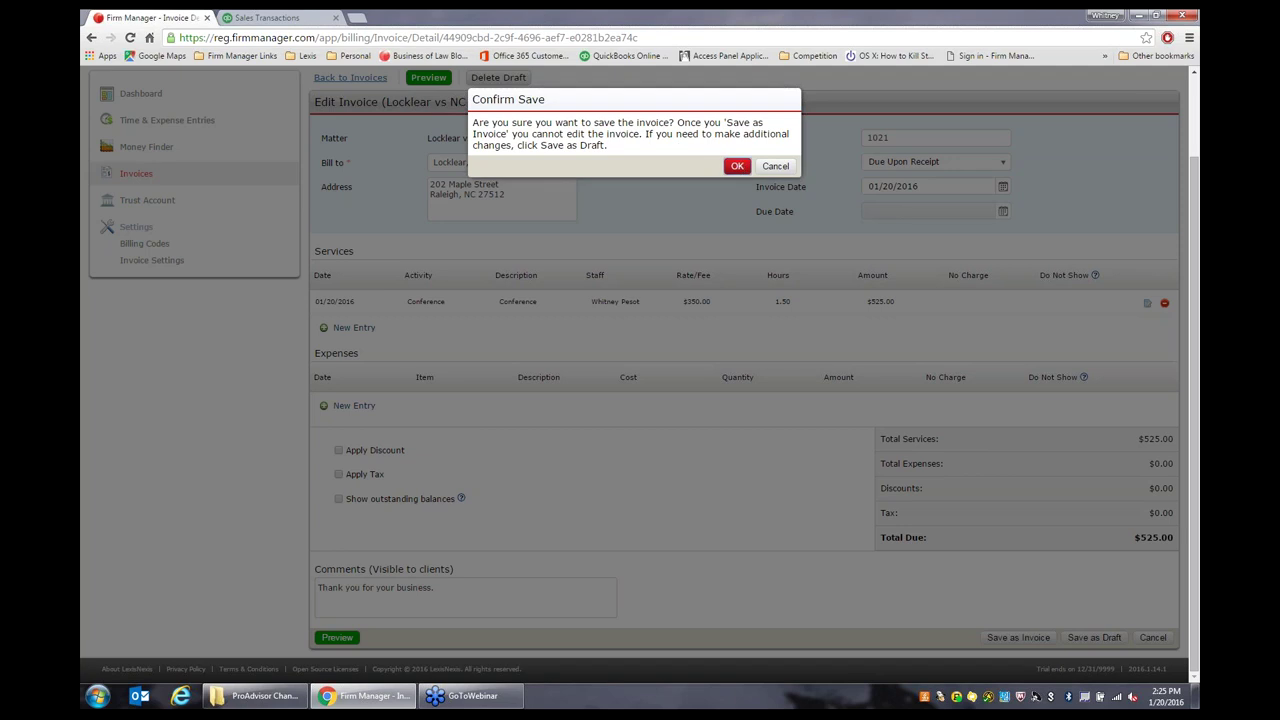
click(737, 166)
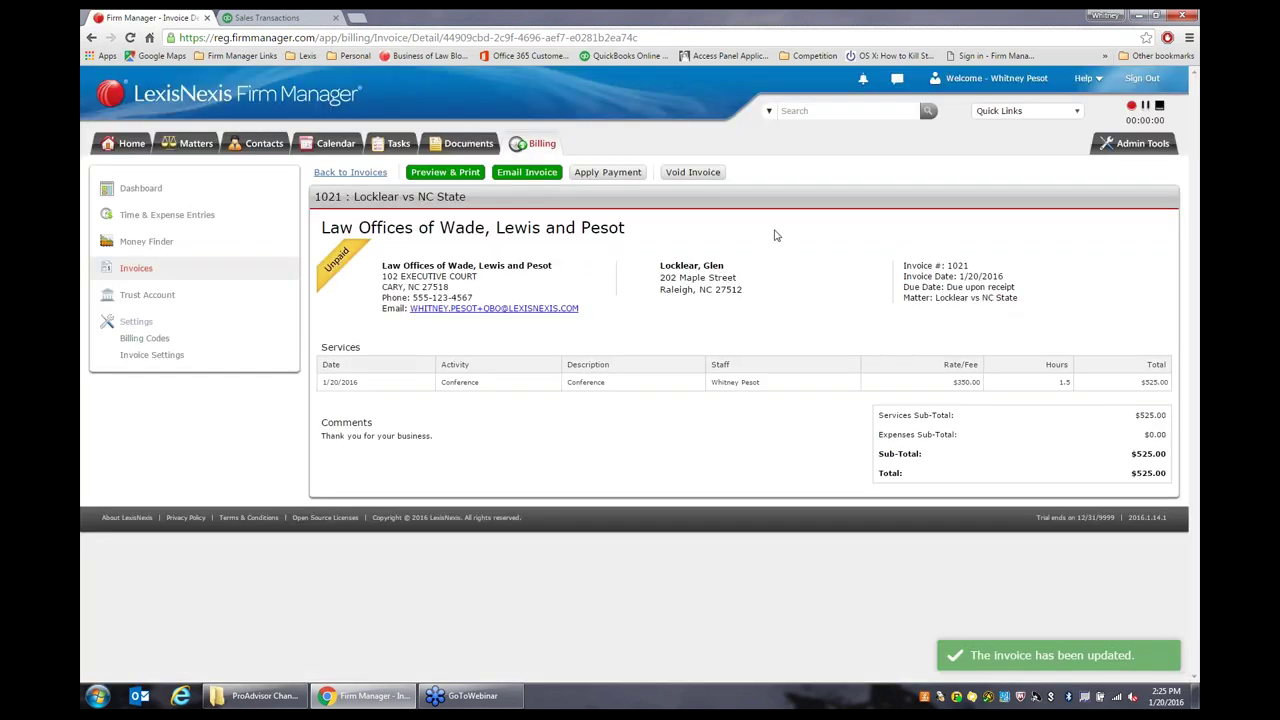
Review the QuickBooks Integration sync options in the admin settings and run a sync with QuickBooks.
click(1137, 150)
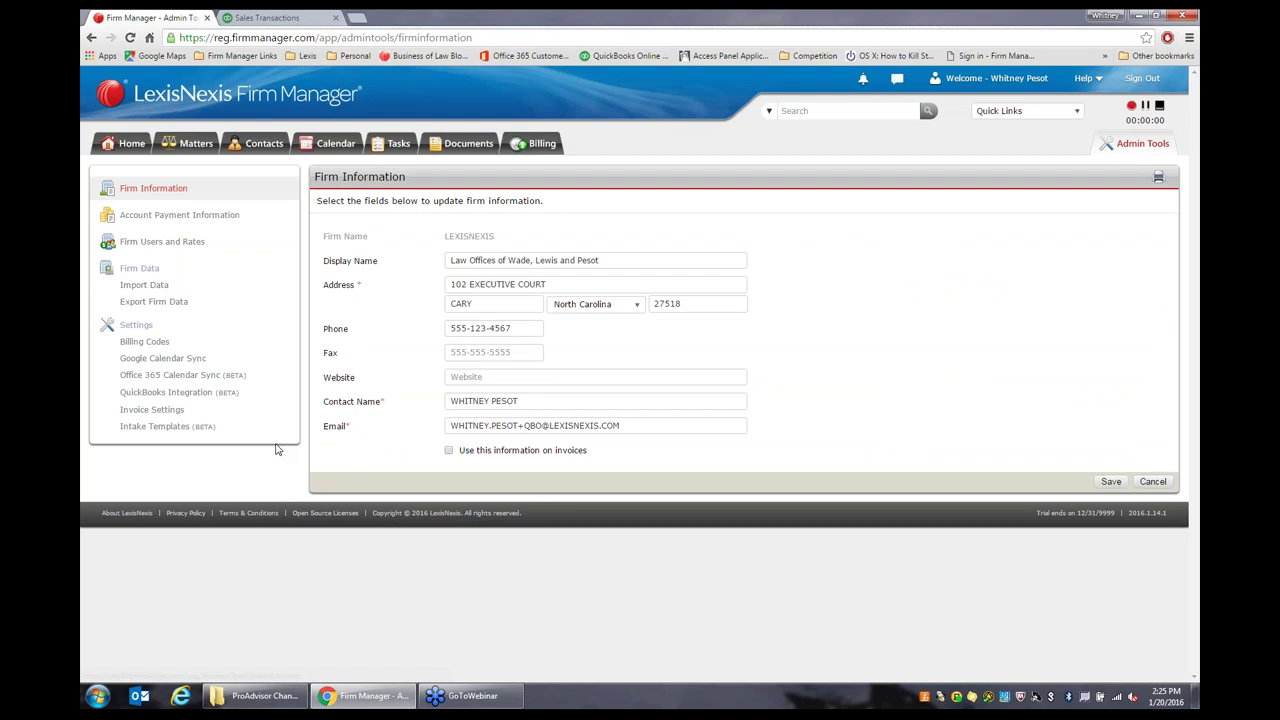
click(197, 396)
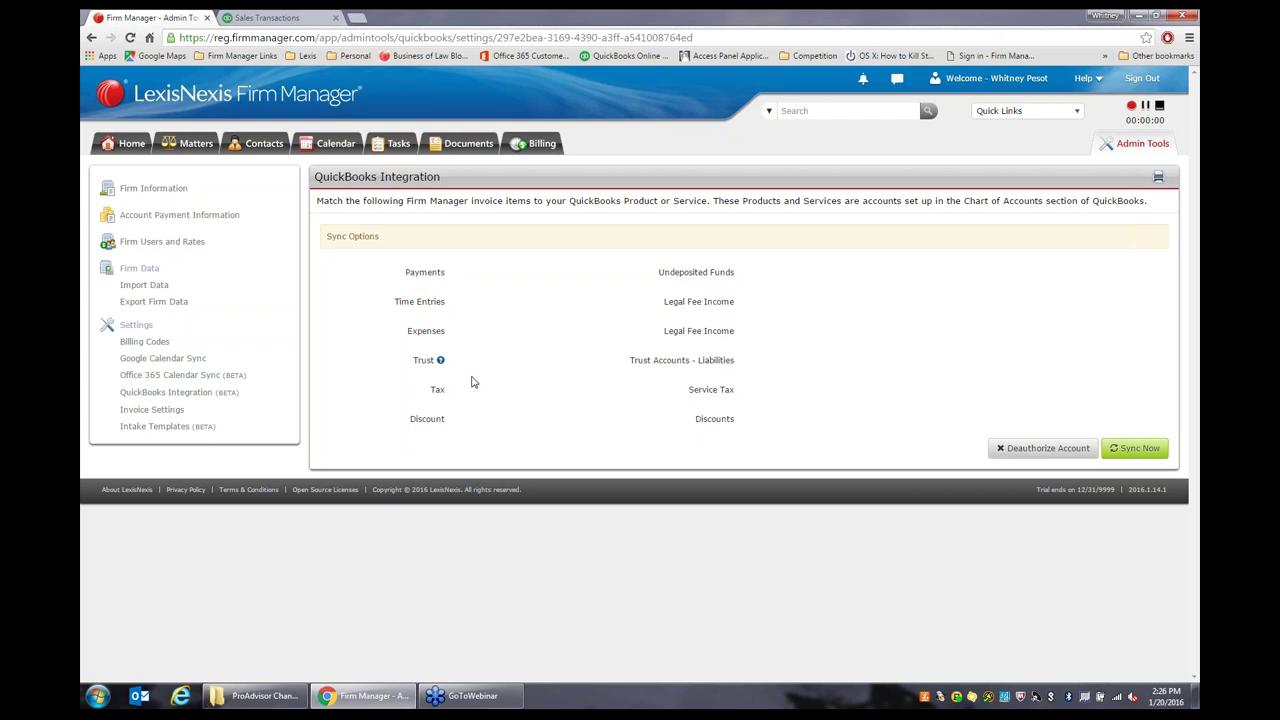
mouse_move(441, 366)
click(1136, 452)
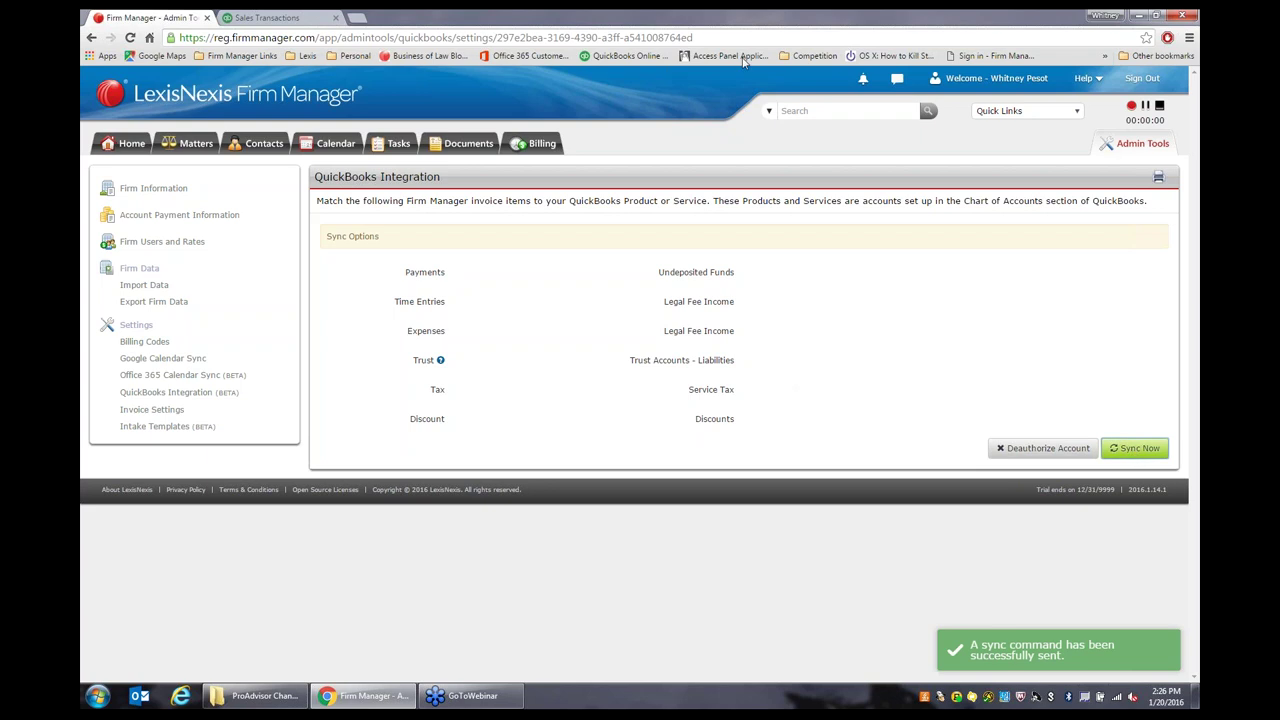
Switch to QuickBooks, refresh the Sales Transactions list and look through it for the synced invoice.
click(265, 18)
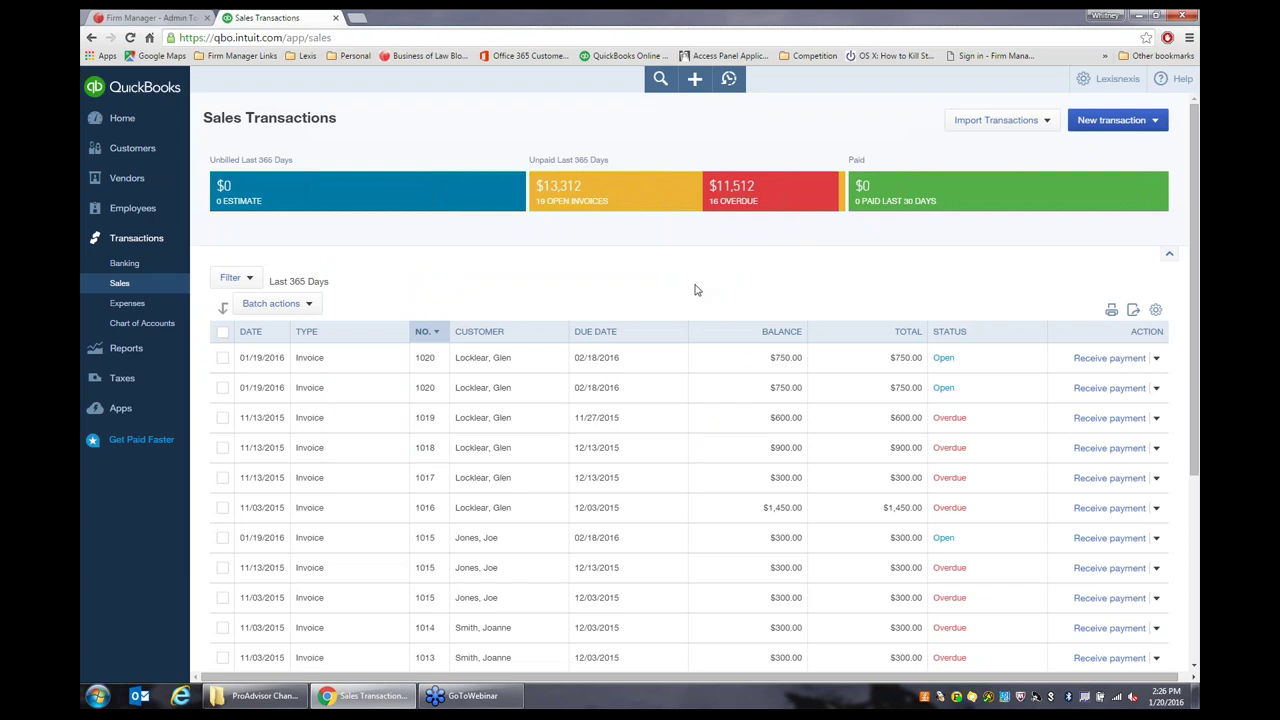
click(130, 37)
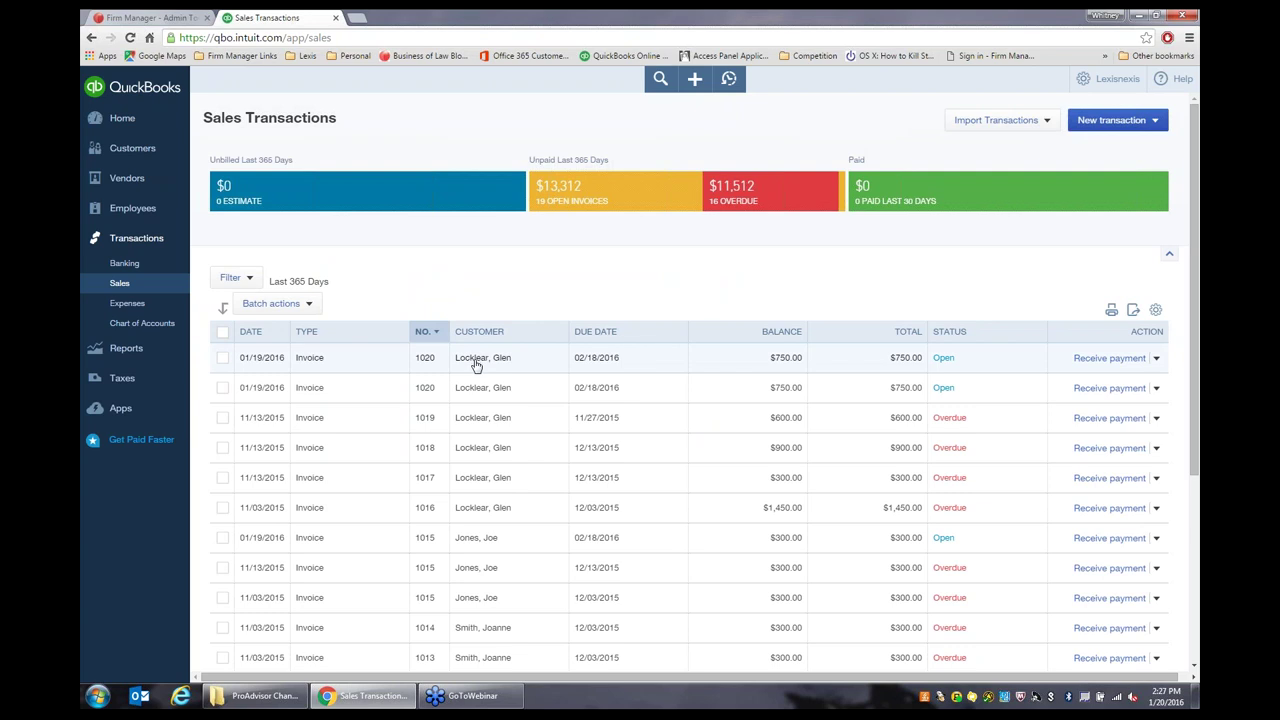
drag(1194, 399, 1194, 600)
scroll(614, 449, up, 3)
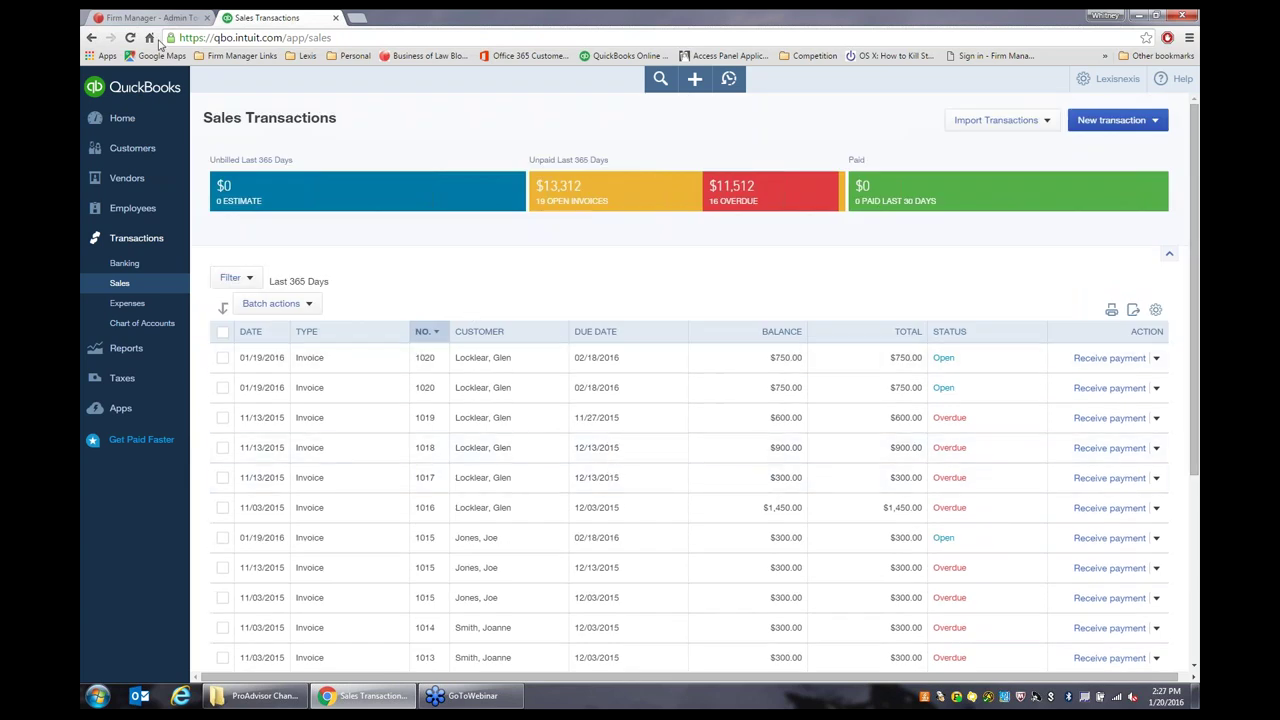
click(131, 40)
Switch back to Firm Manager and review the home page down to its Resources section.
click(180, 20)
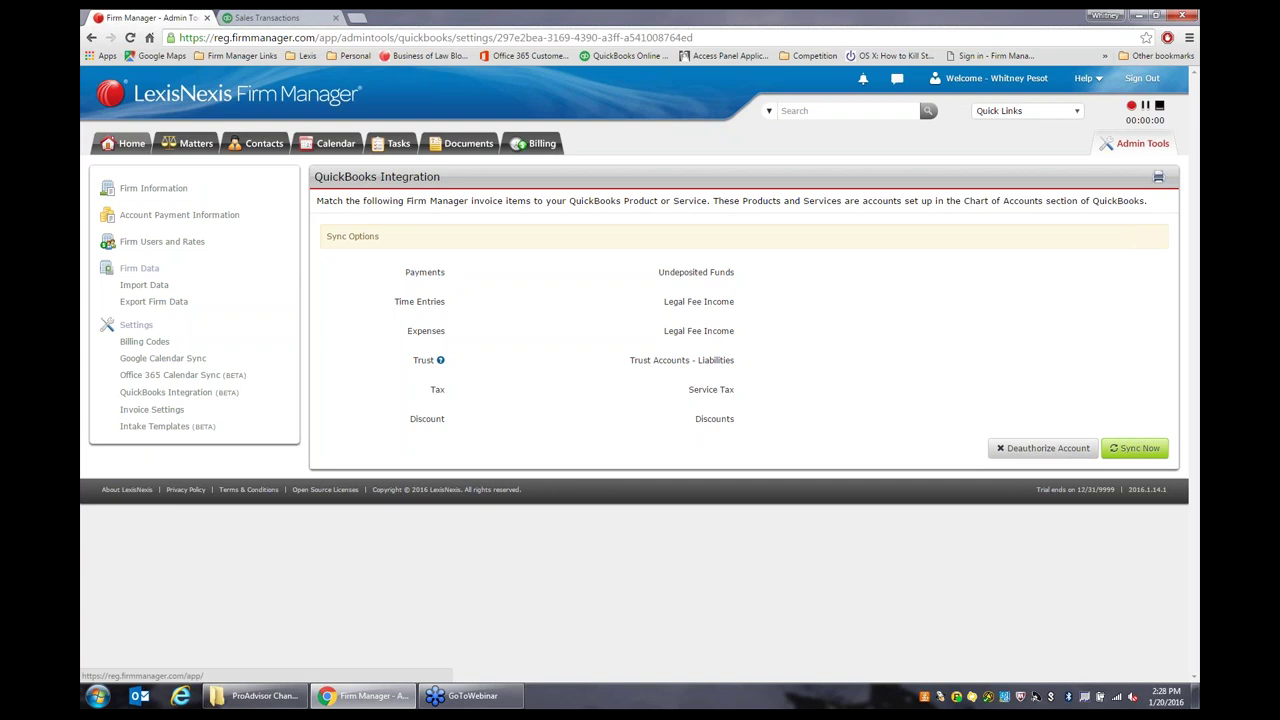
click(110, 154)
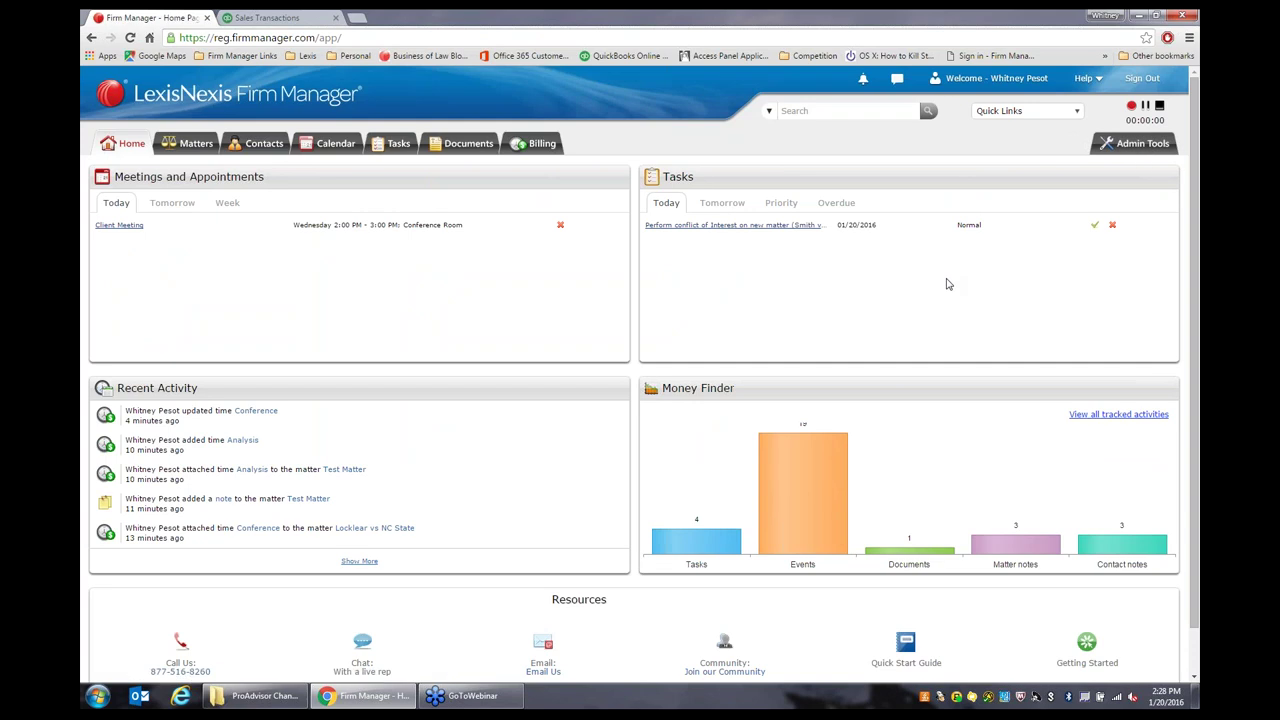
scroll(948, 284, down, 1)
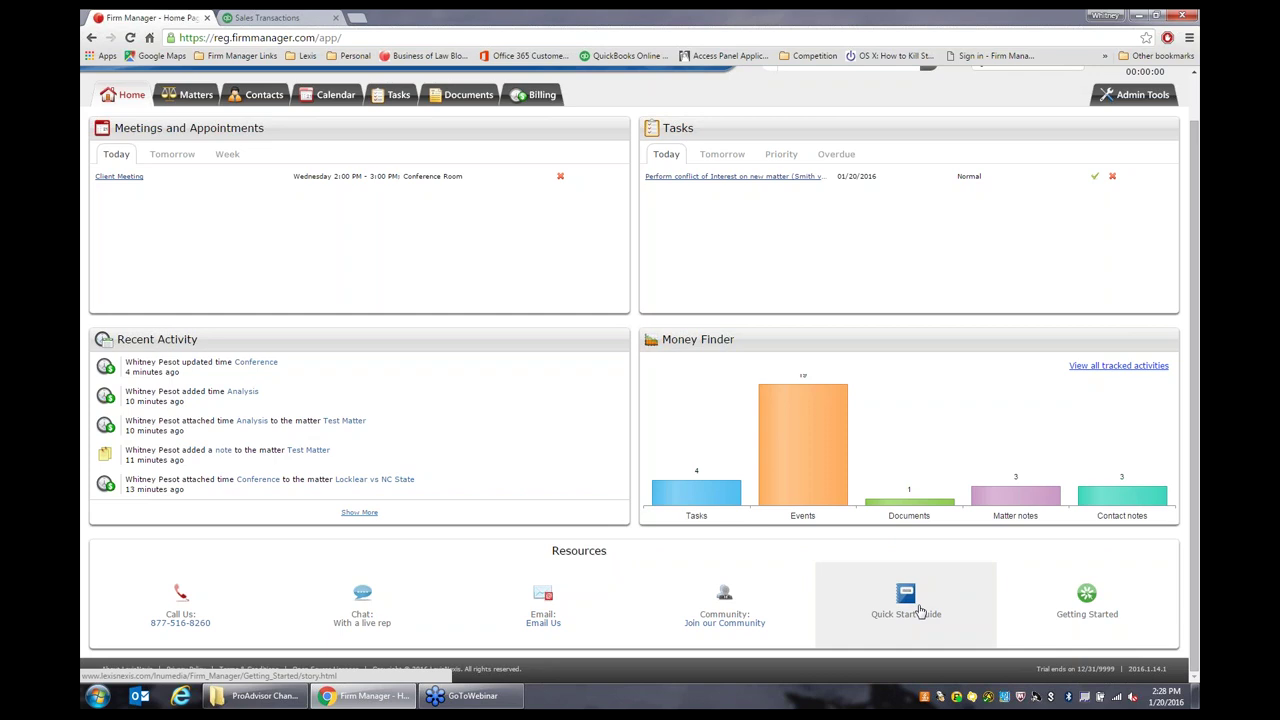
scroll(920, 610, up, 1)
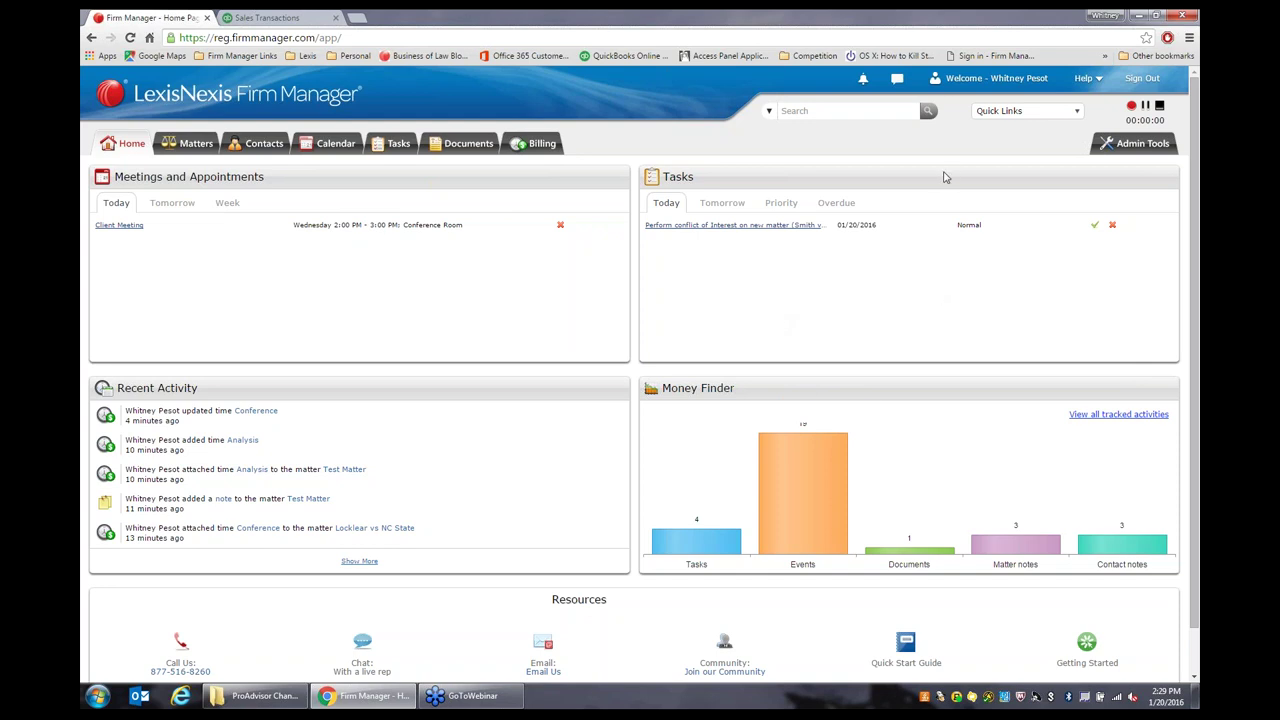
Start and stop the time-tracking timer, and cancel the Add Time and Expense entry it opens.
click(1101, 80)
click(1132, 112)
click(1159, 105)
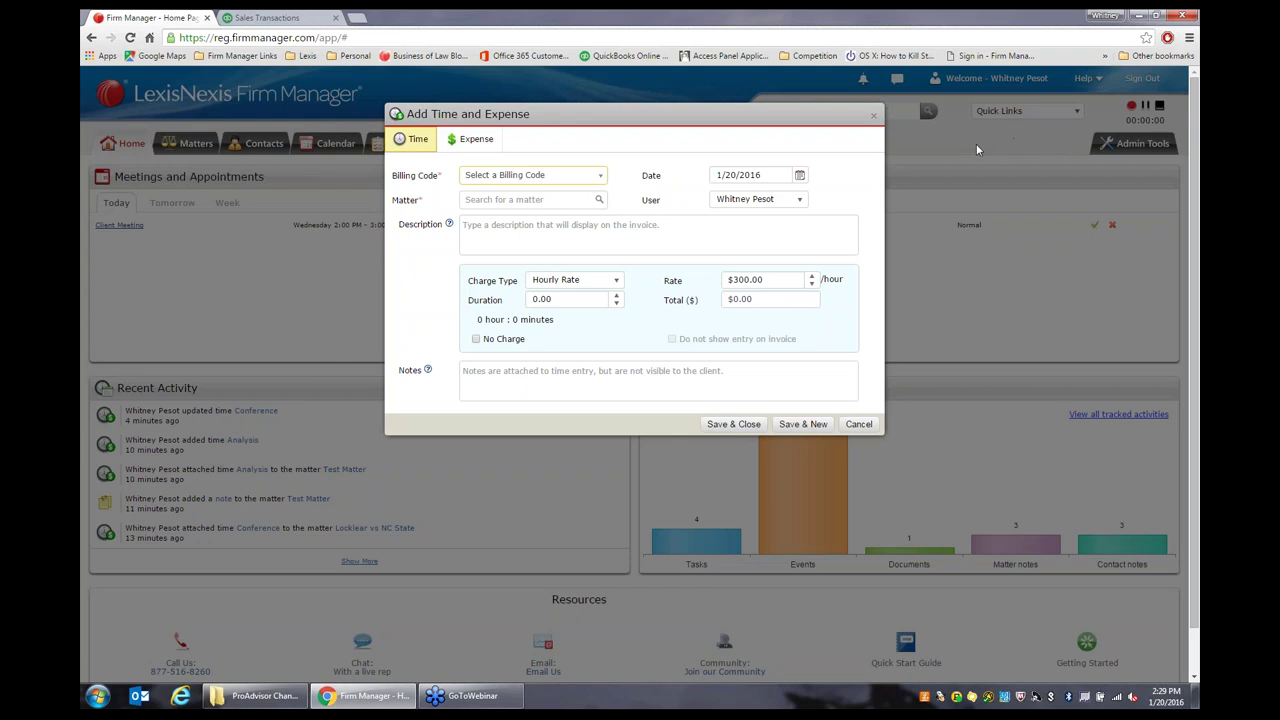
click(873, 115)
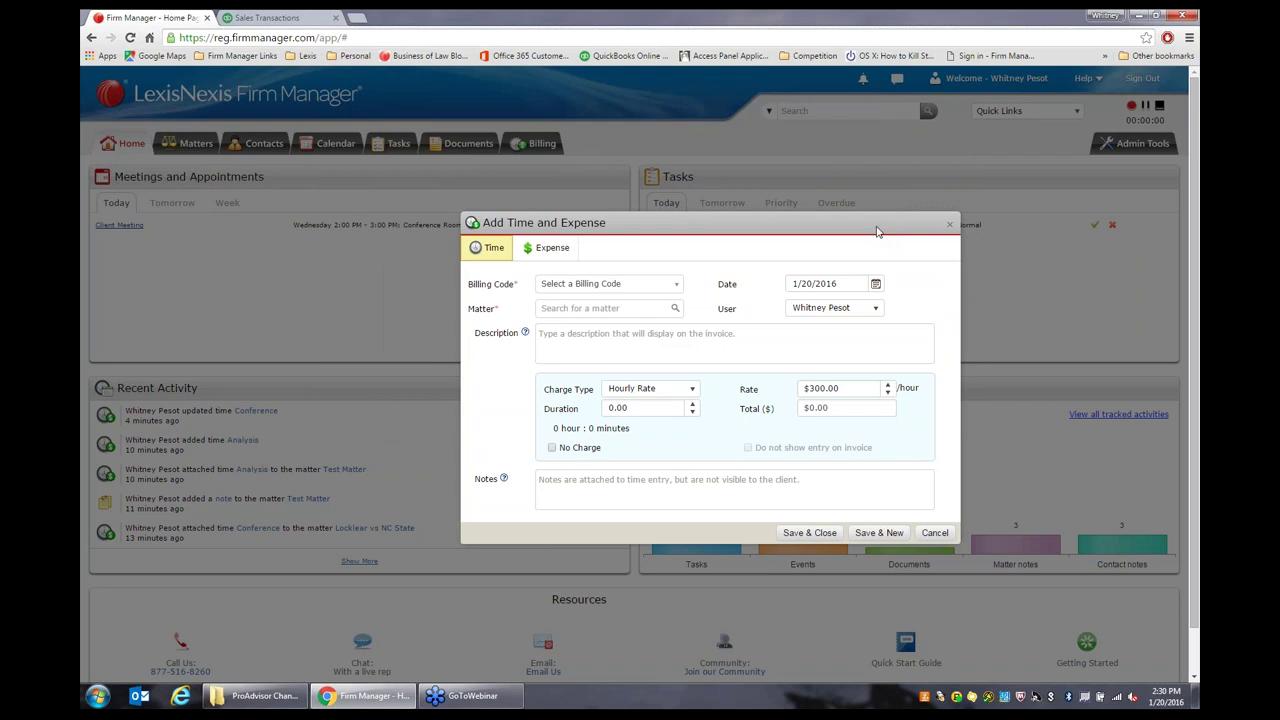
click(935, 532)
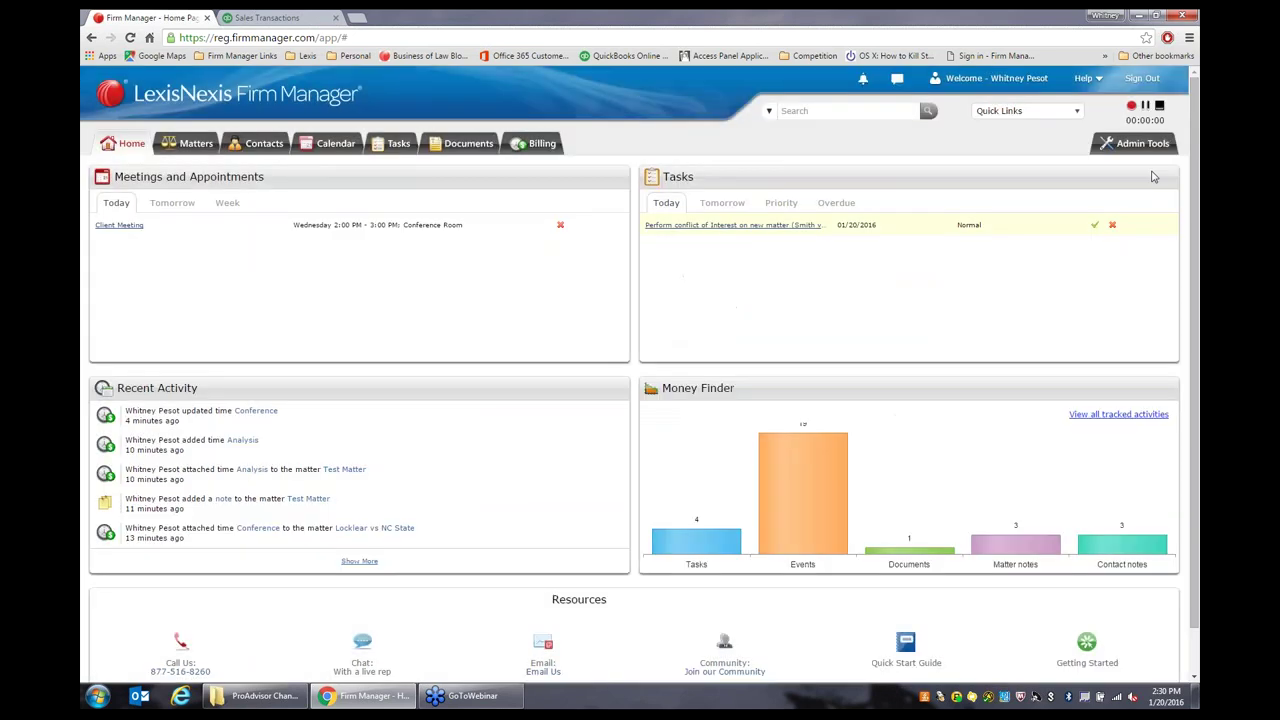
Search all Firm Manager records for the client's surname.
click(1082, 80)
click(817, 110)
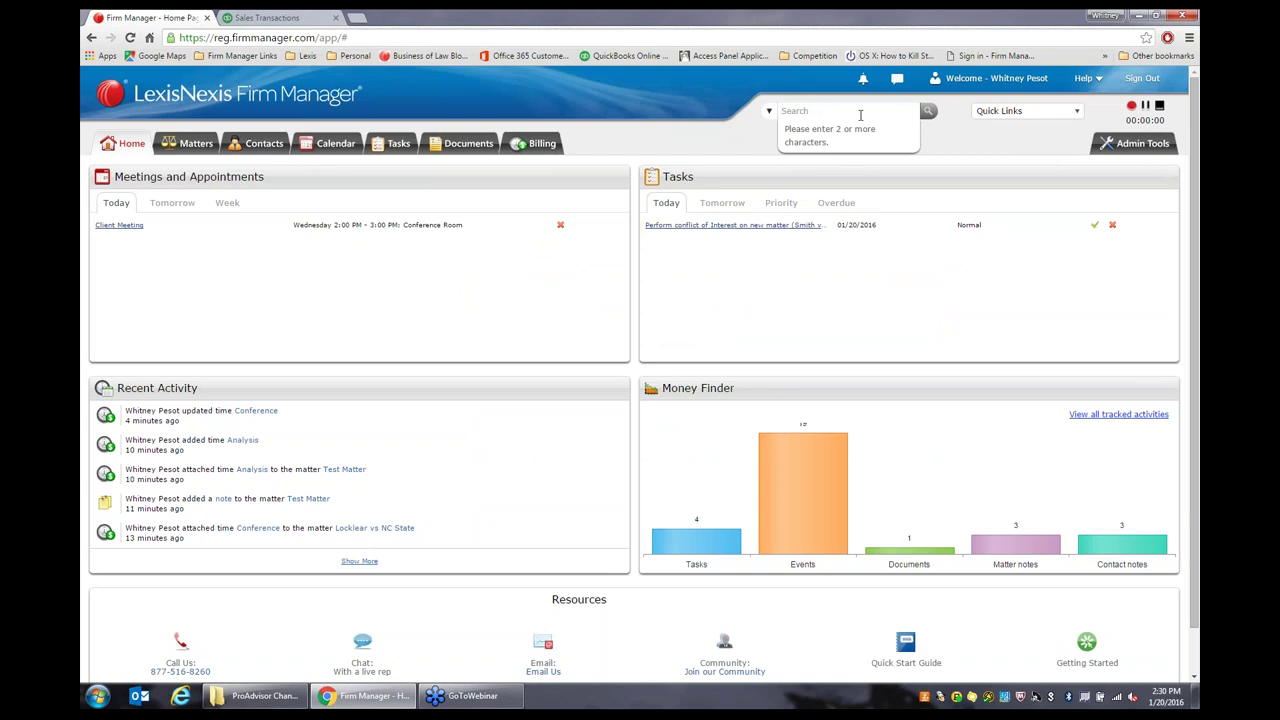
text(Smith)
click(928, 111)
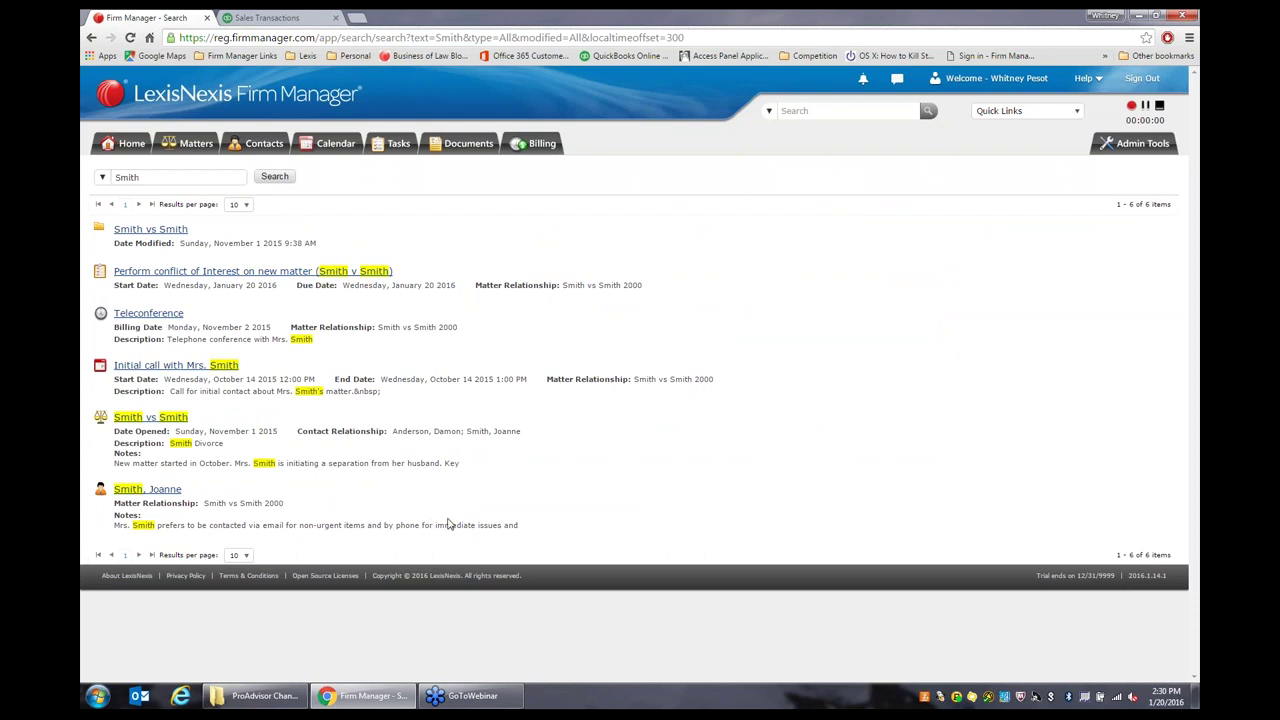
View the product feedback form without sending anything, and check the notifications.
click(1077, 113)
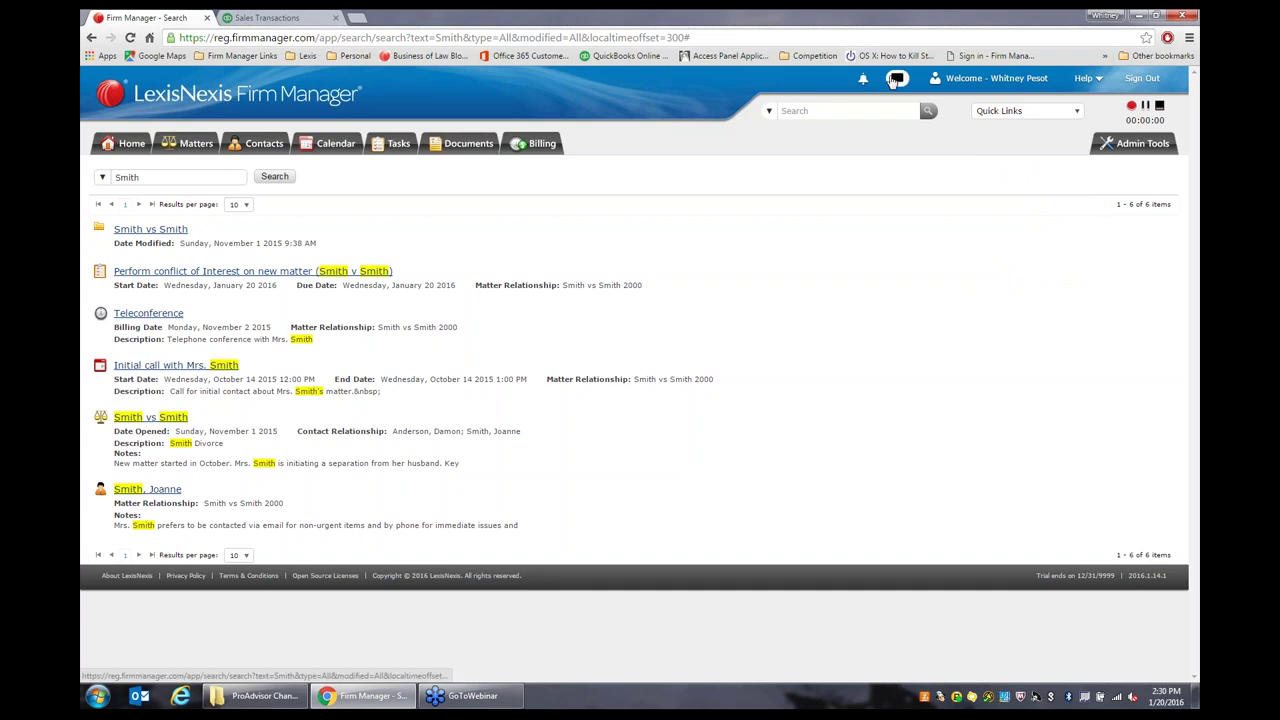
click(896, 79)
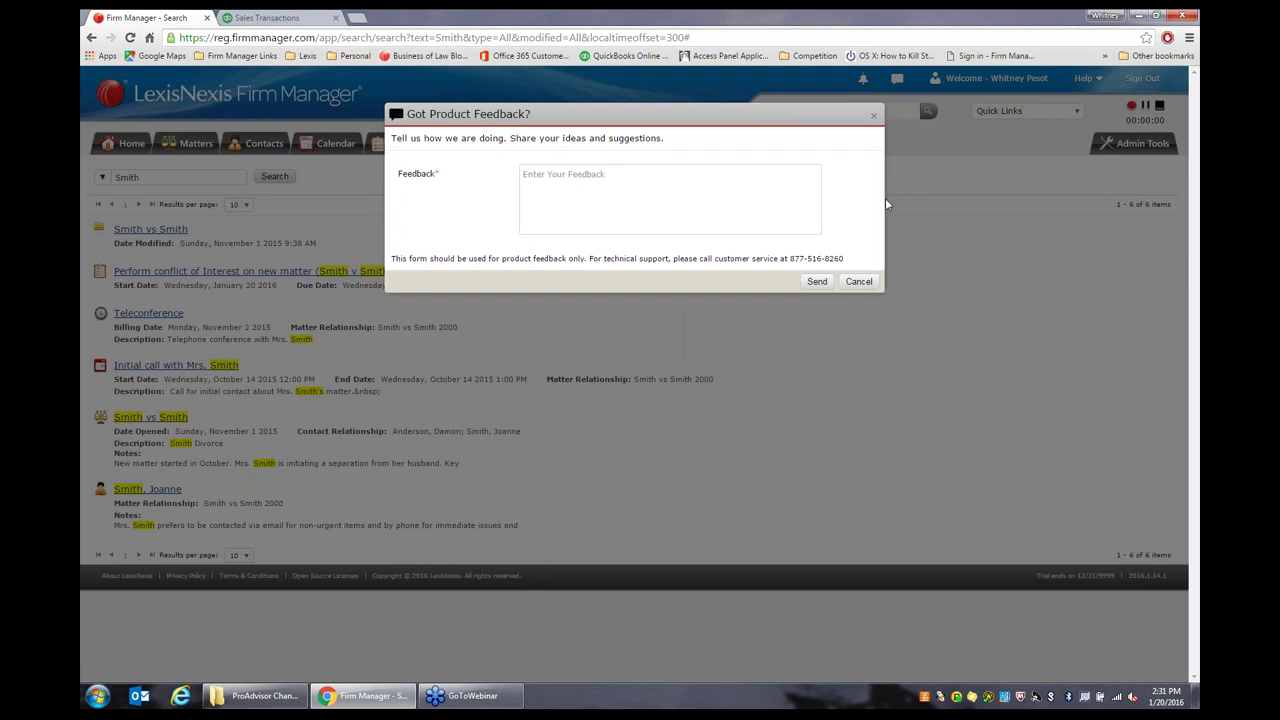
click(857, 283)
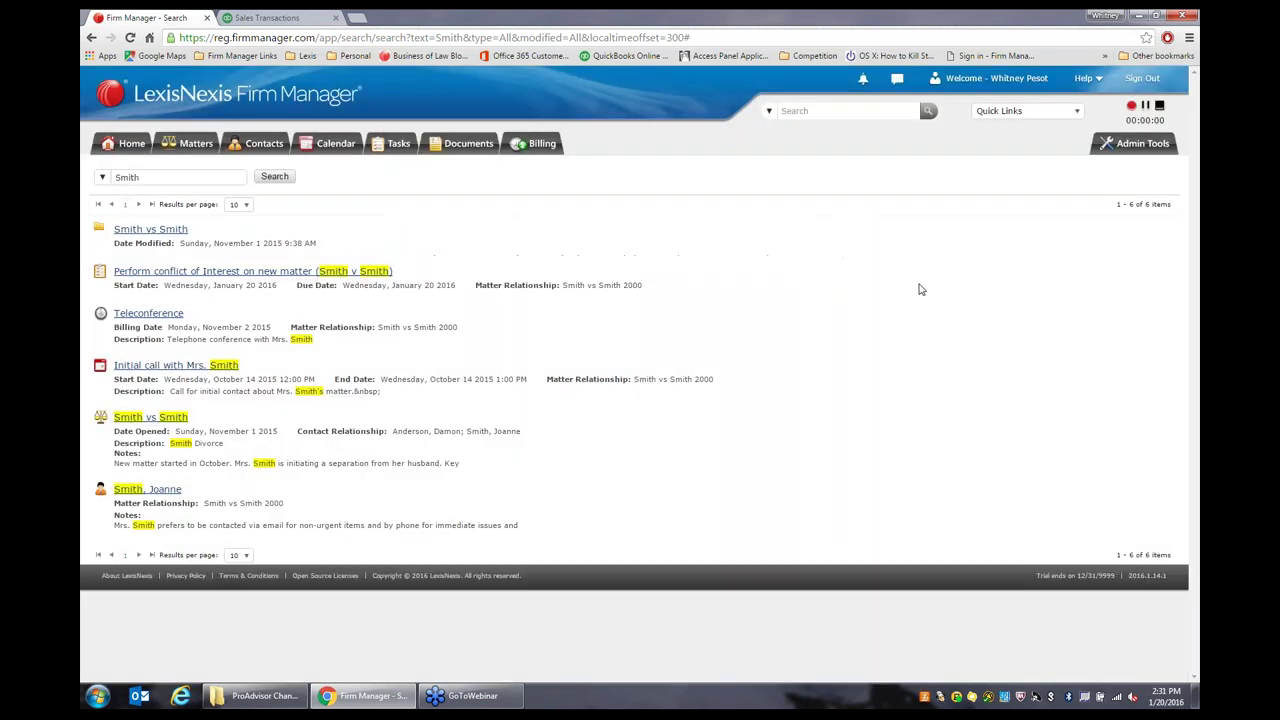
click(862, 82)
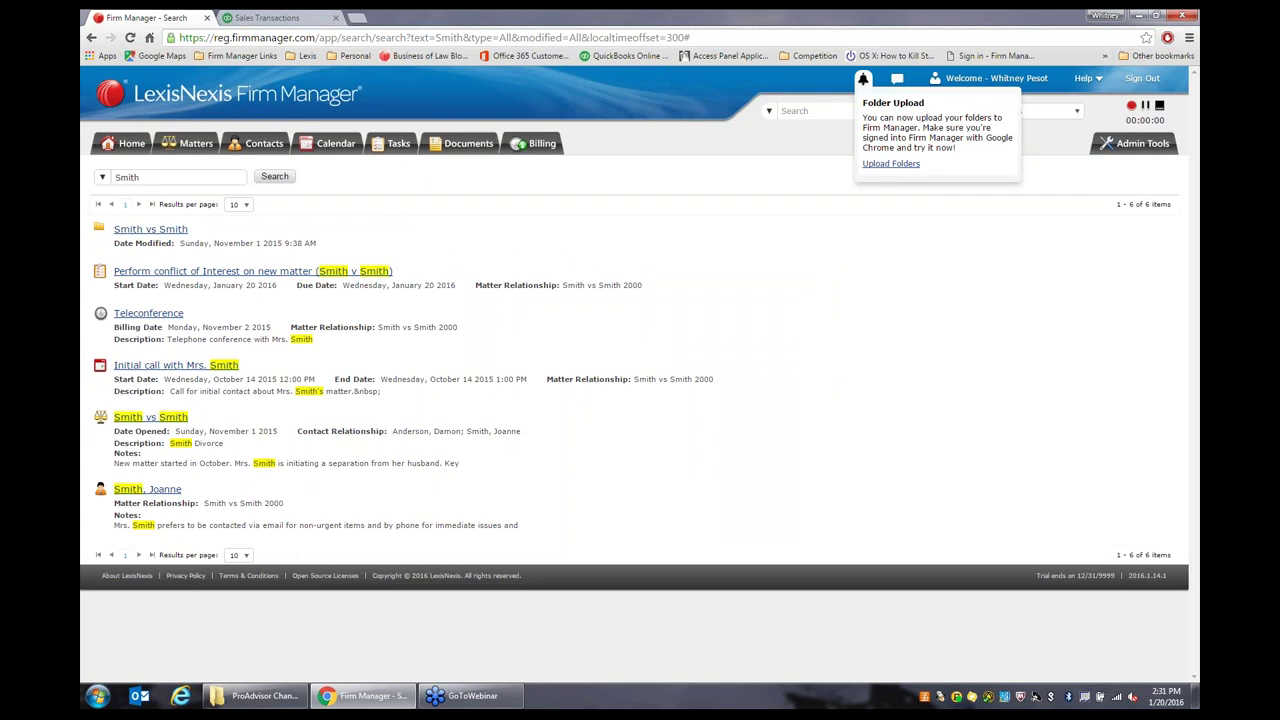
click(900, 227)
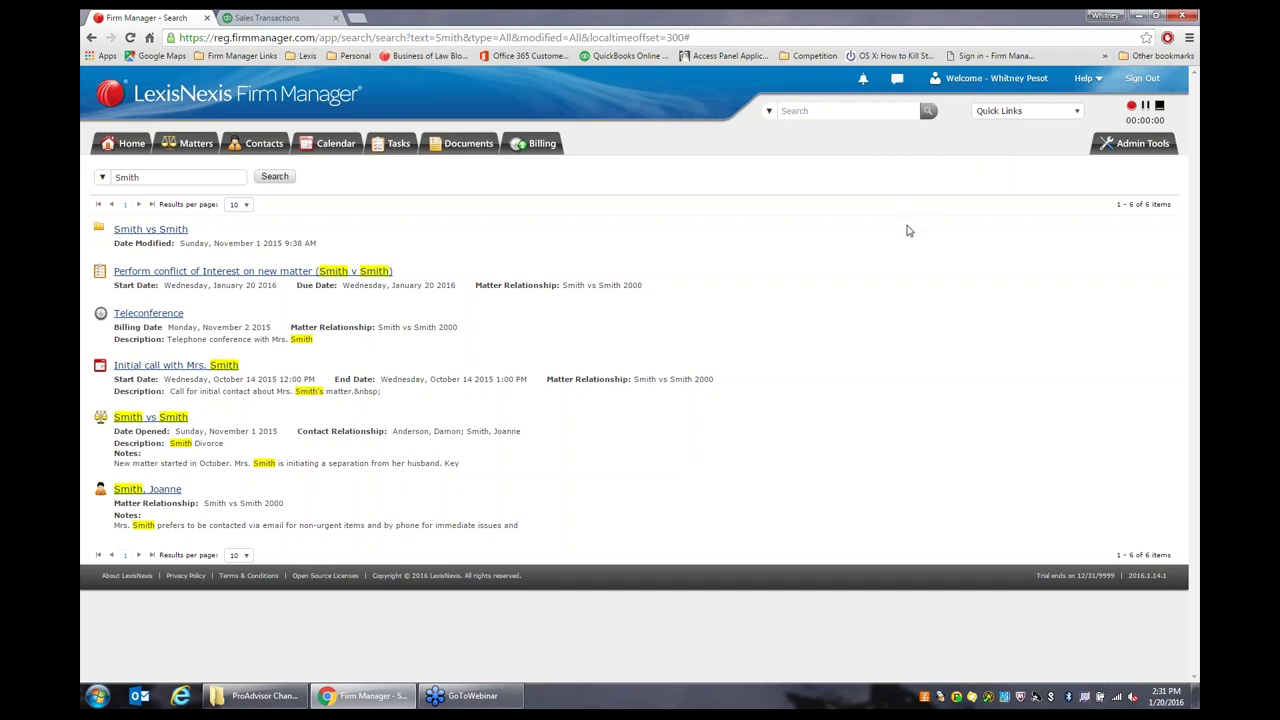